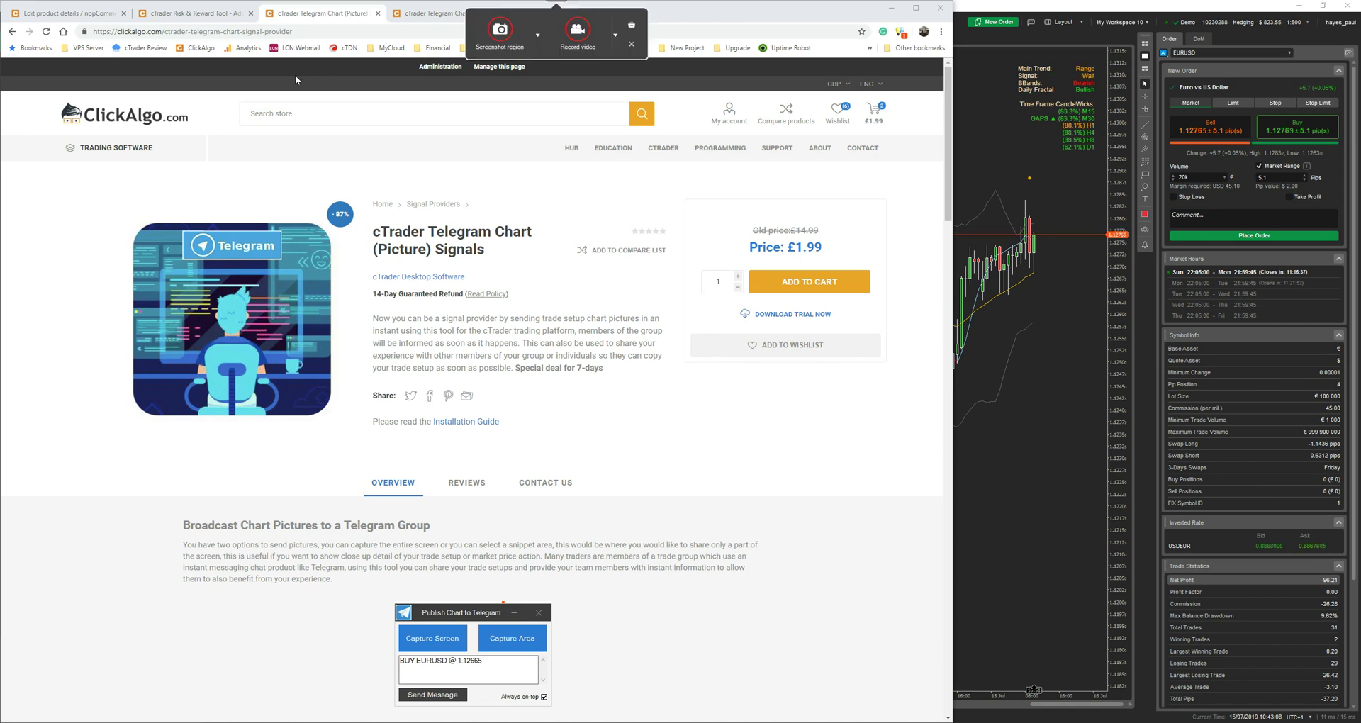
- Scroll the ClickAlgo product page down to the Video Demonstration and Helpdesk Support sections
mouse_move(158, 148)
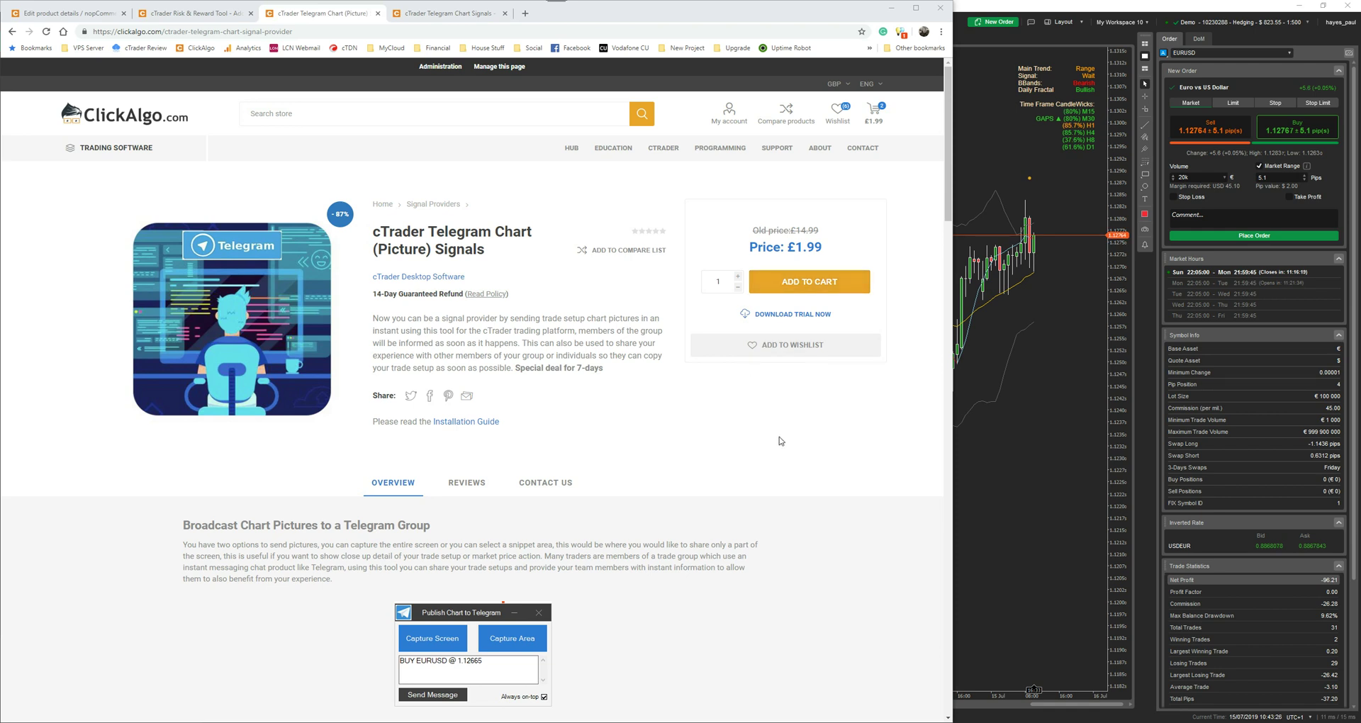
scroll(779, 441, down, 4)
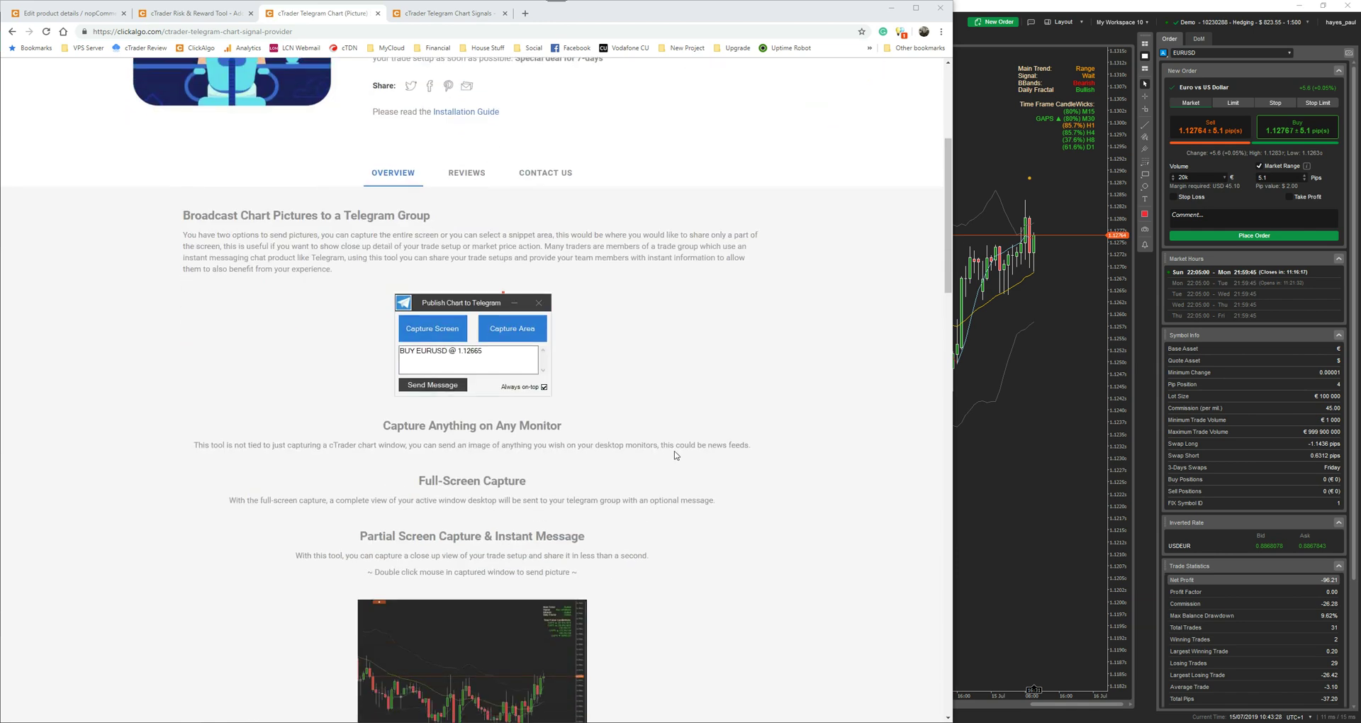
scroll(676, 455, down, 4)
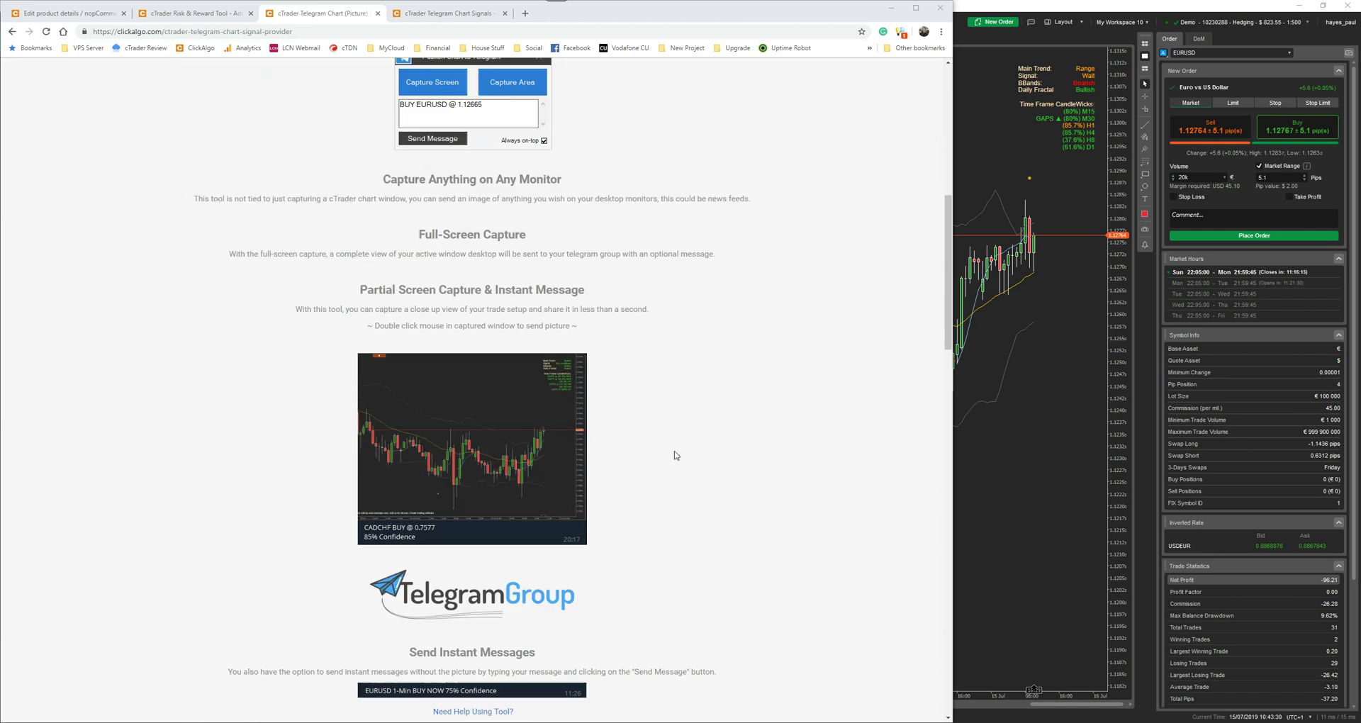
scroll(676, 455, down, 5)
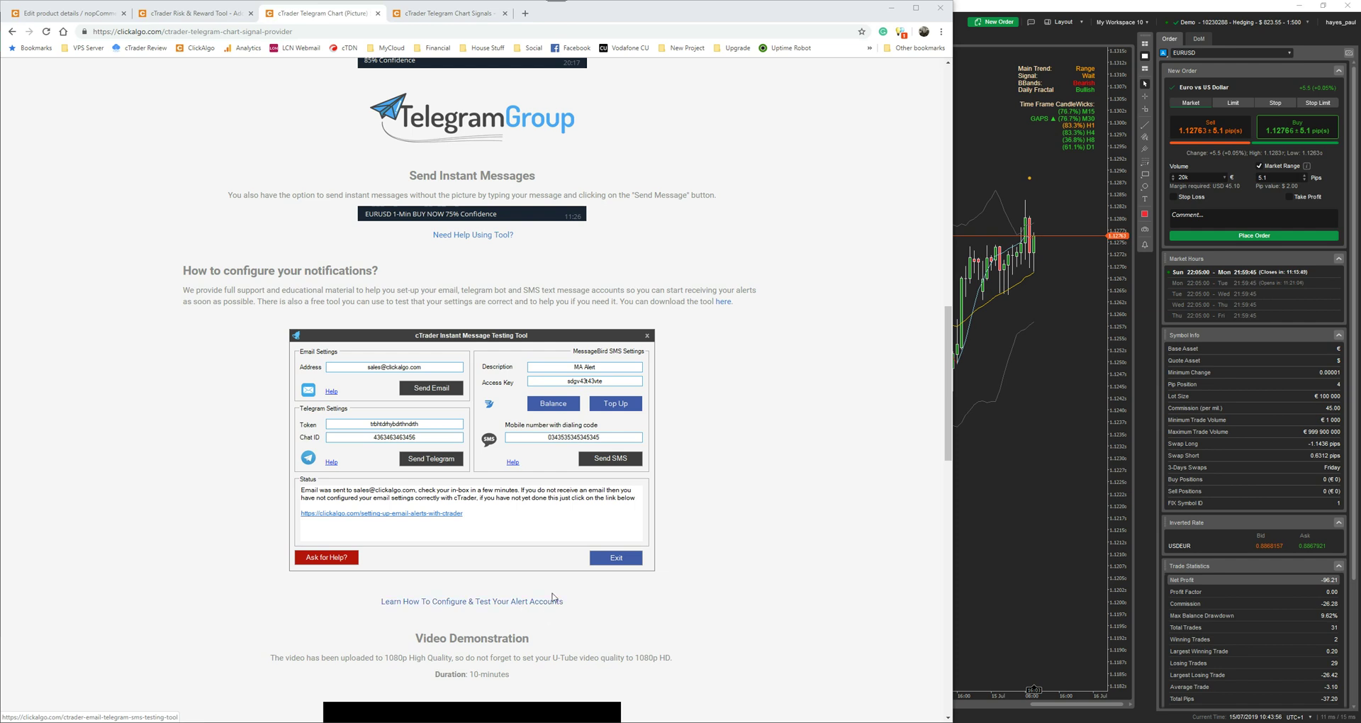
scroll(713, 460, down, 7)
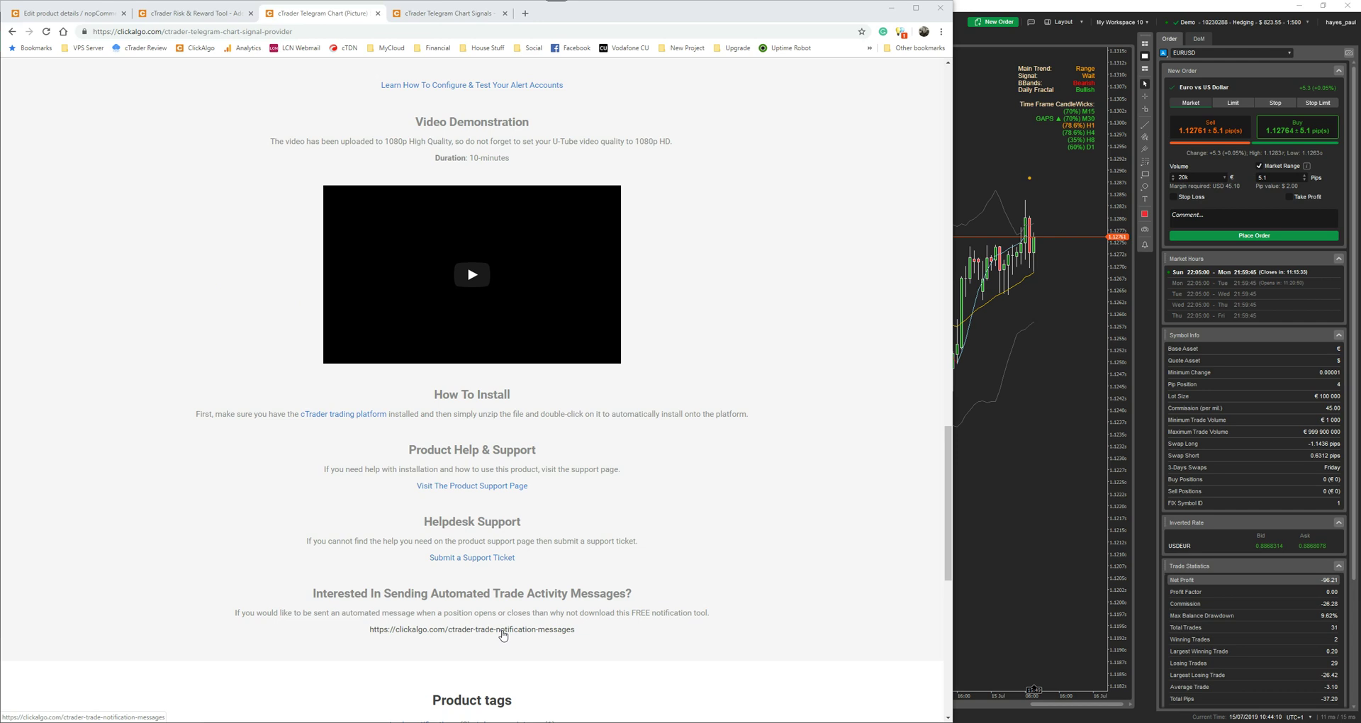
- Attach the Telegram Chart Signals Trial cBot to the EURUSD chart in cTrader
click(993, 482)
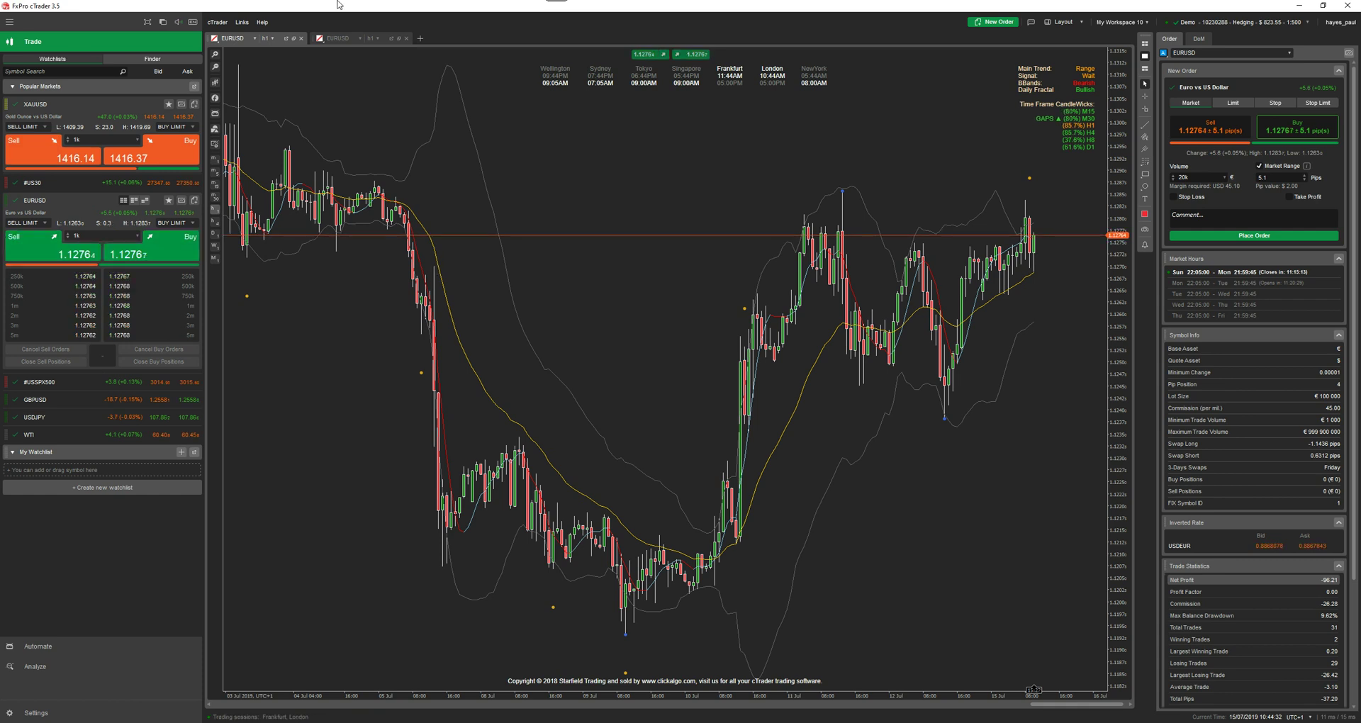
click(215, 113)
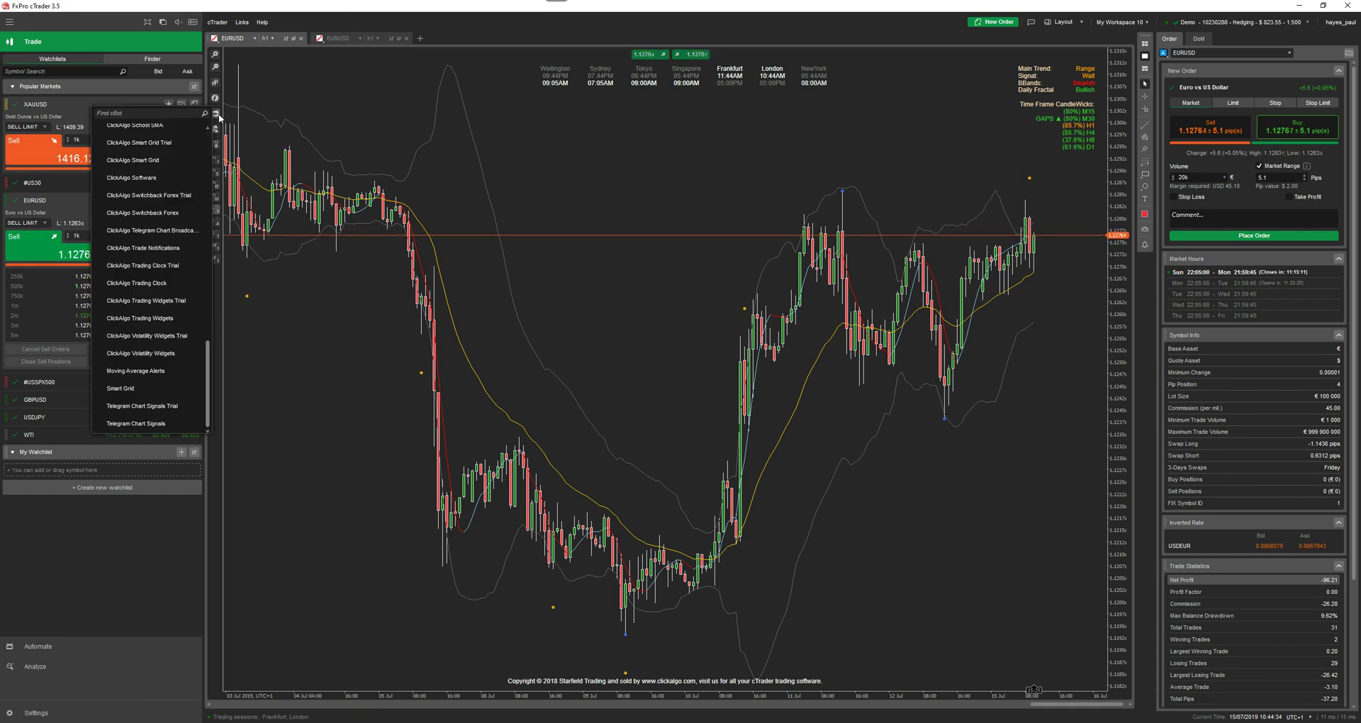
click(143, 406)
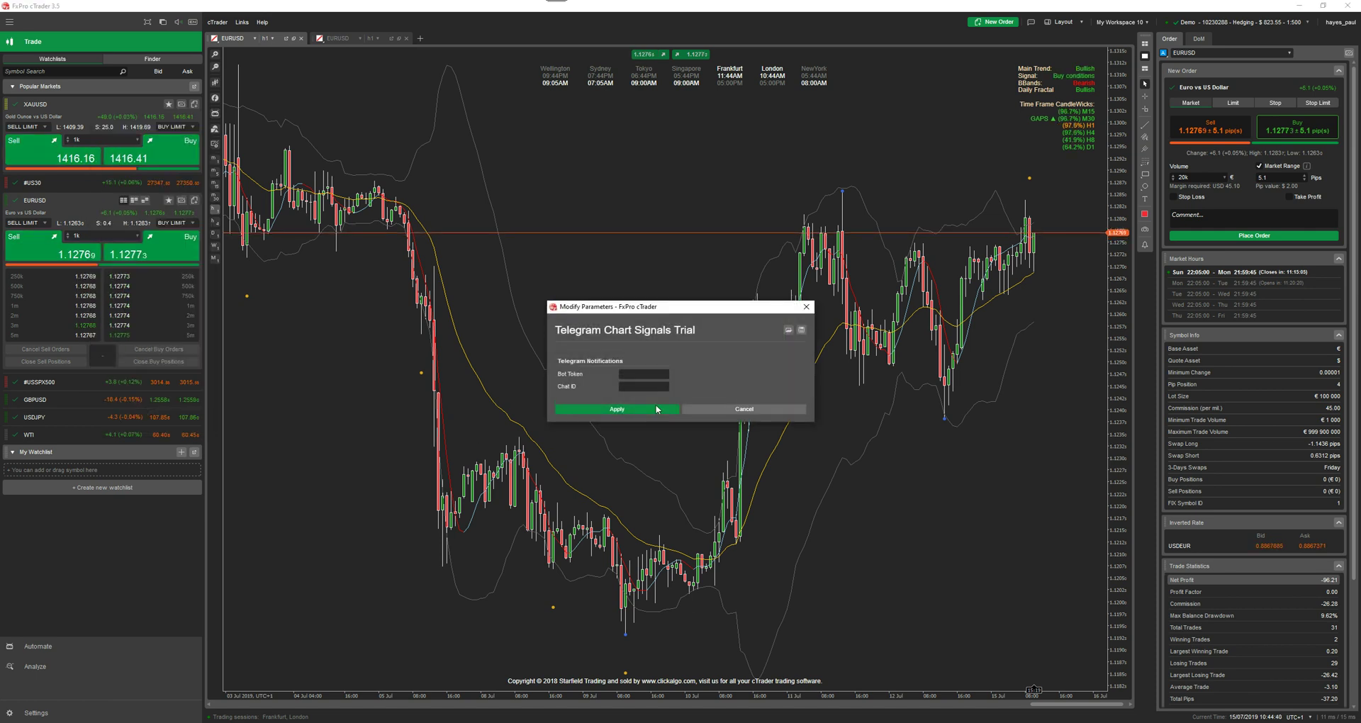
- Copy the bot token from the notes into the cBot's Bot Token field
click(645, 374)
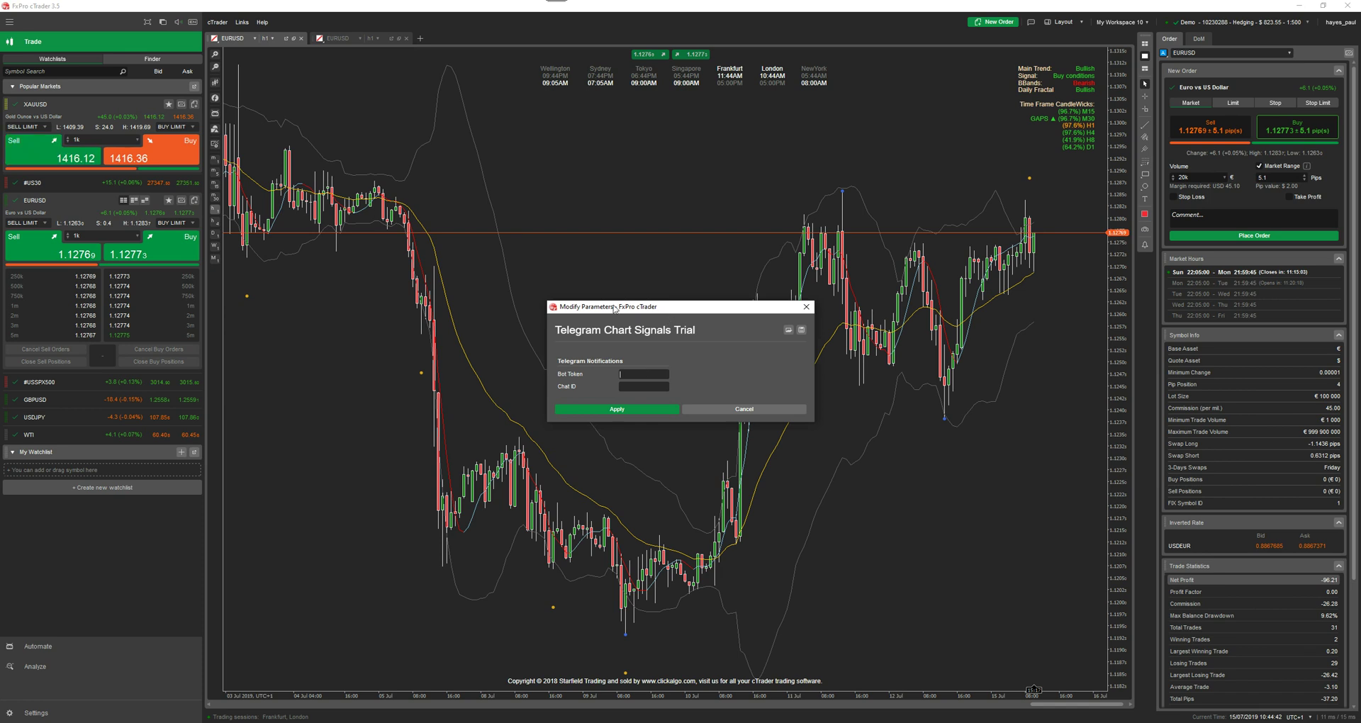
drag(666, 307, 333, 288)
key(alt+Tab)
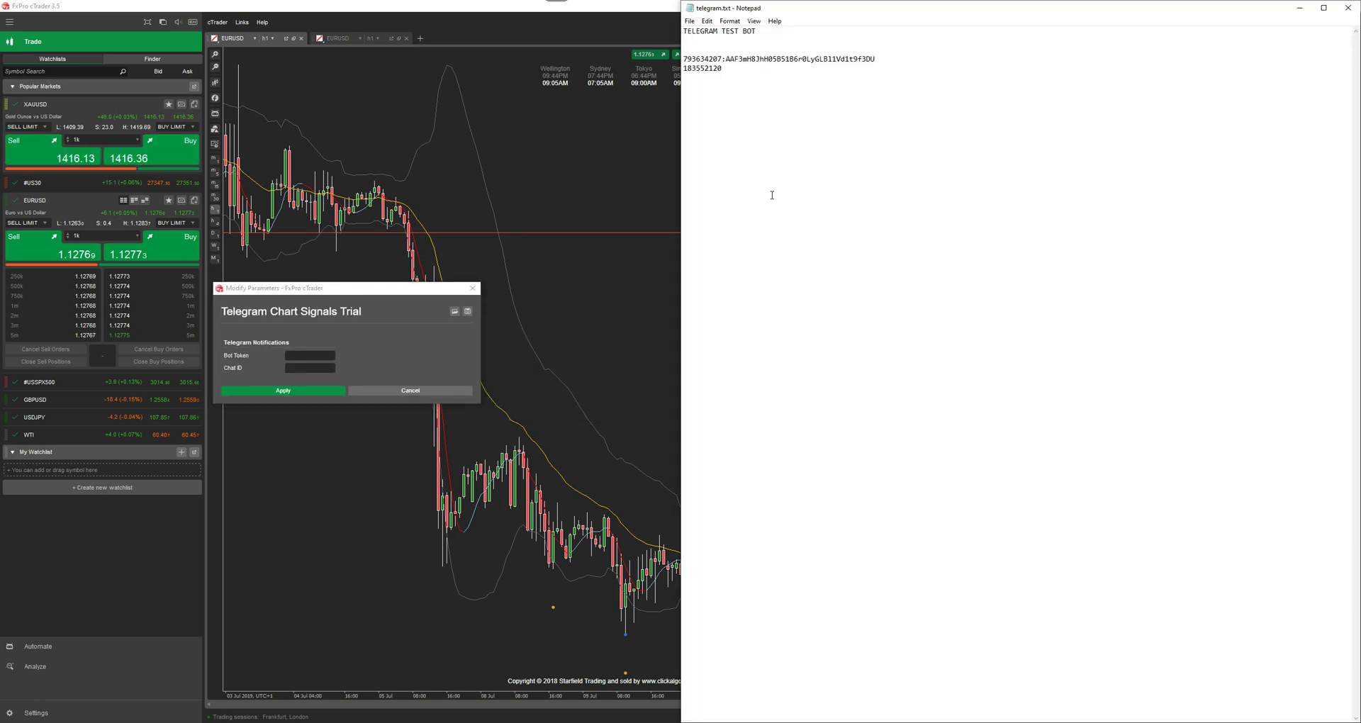
double_click(769, 66)
drag(876, 58, 661, 60)
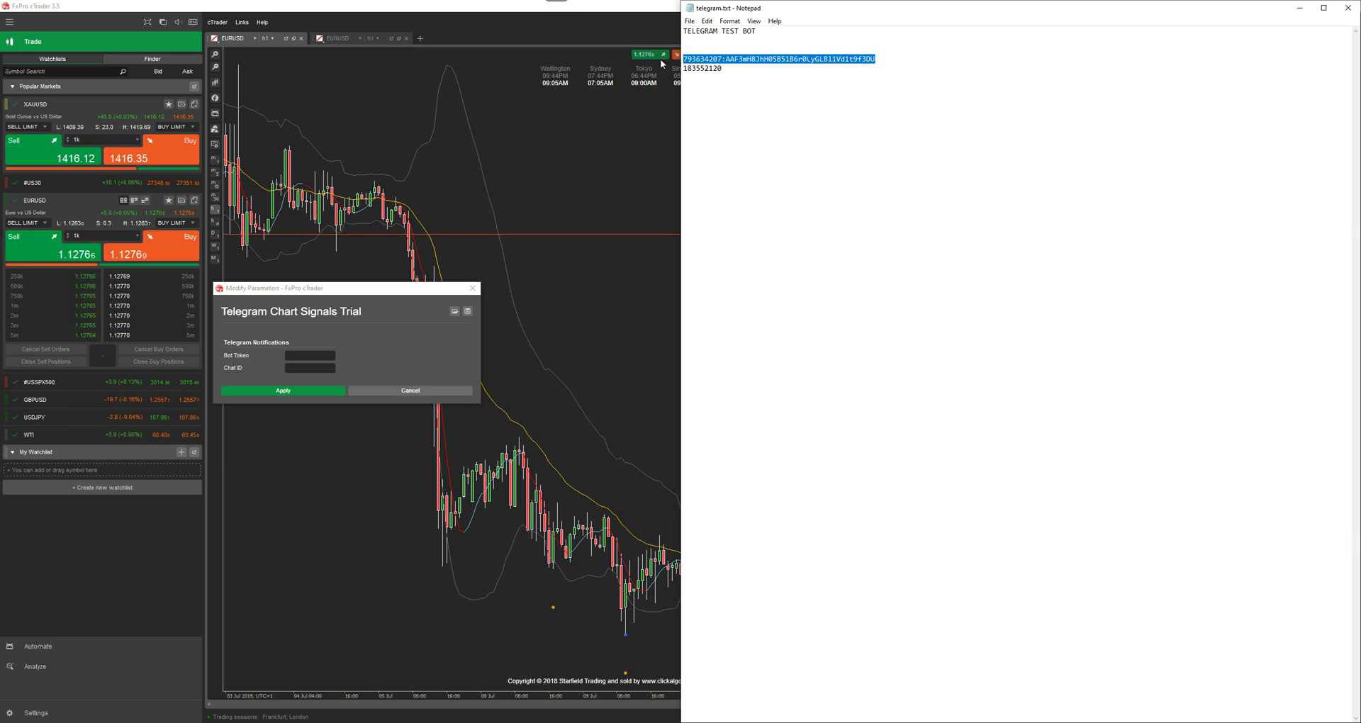
click(301, 356)
key(ctrl+v)
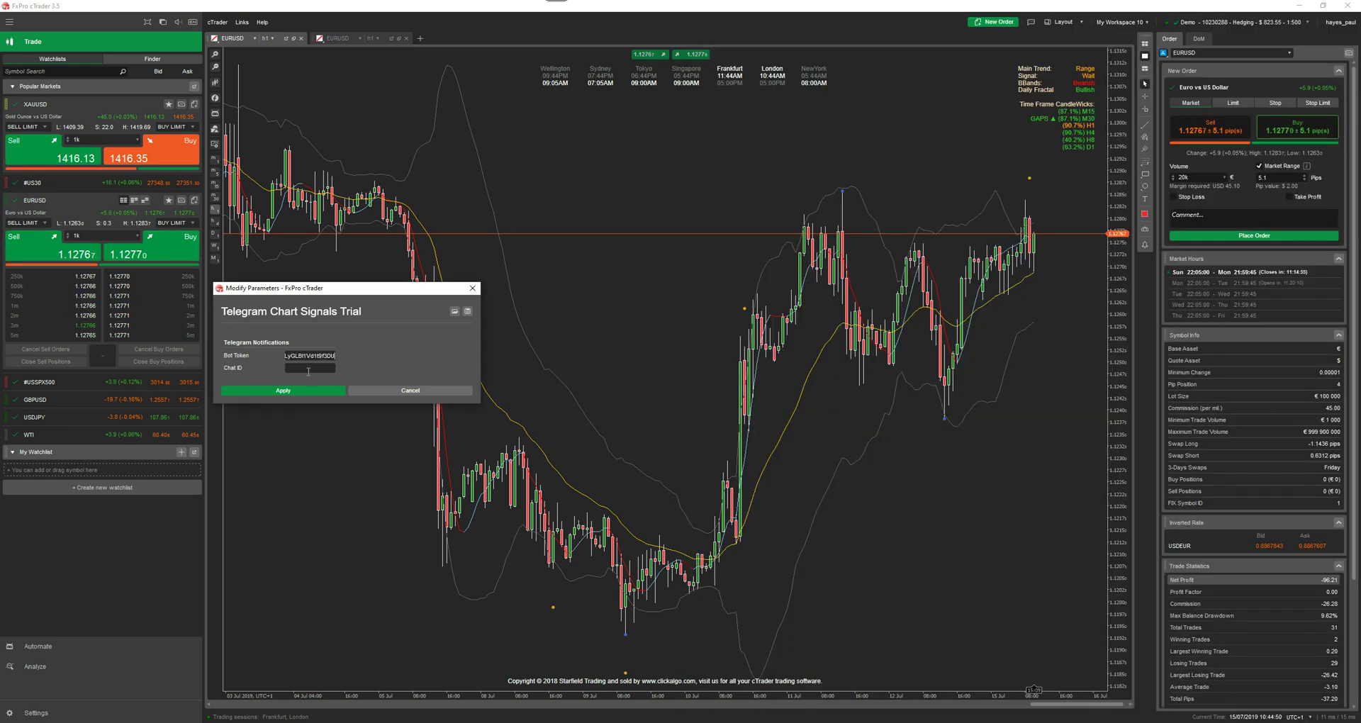
- Paste the chat ID from the notes into the Chat ID field and apply the settings
key(alt+Tab)
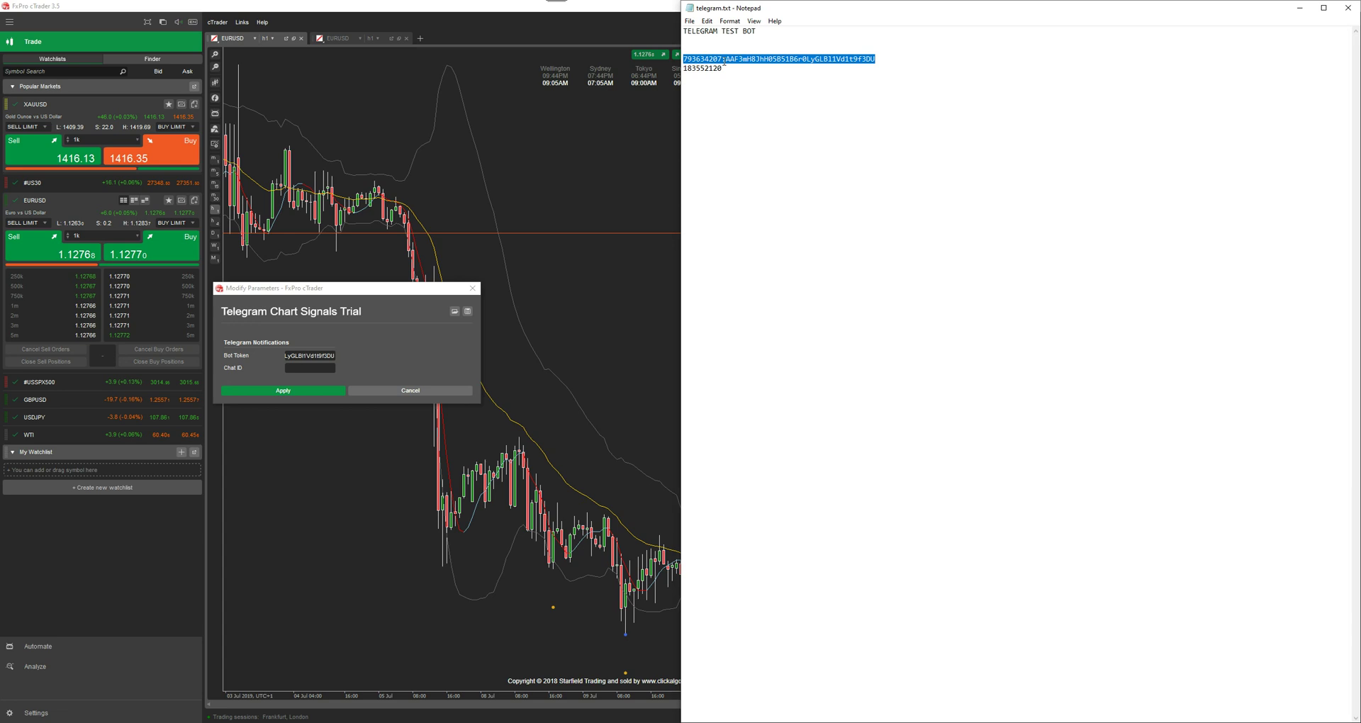
drag(723, 68, 674, 71)
key(ctrl+c)
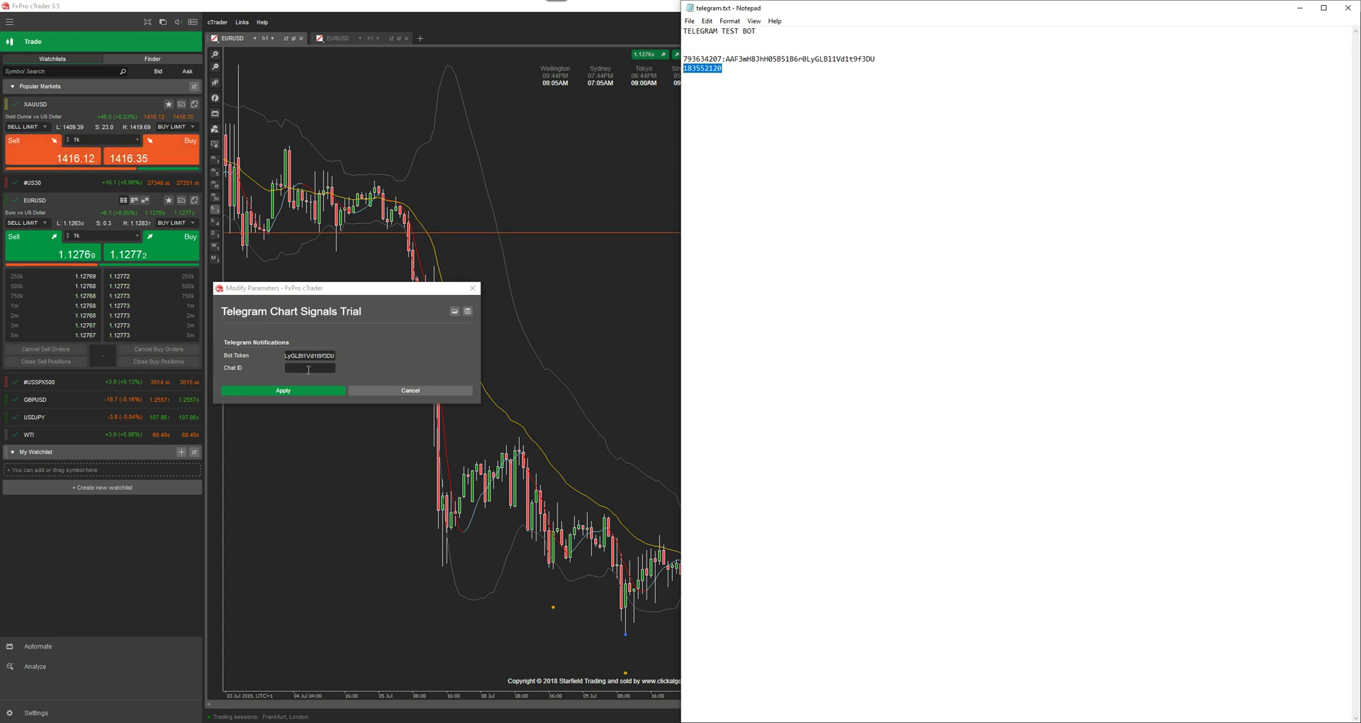
click(307, 369)
key(ctrl+v)
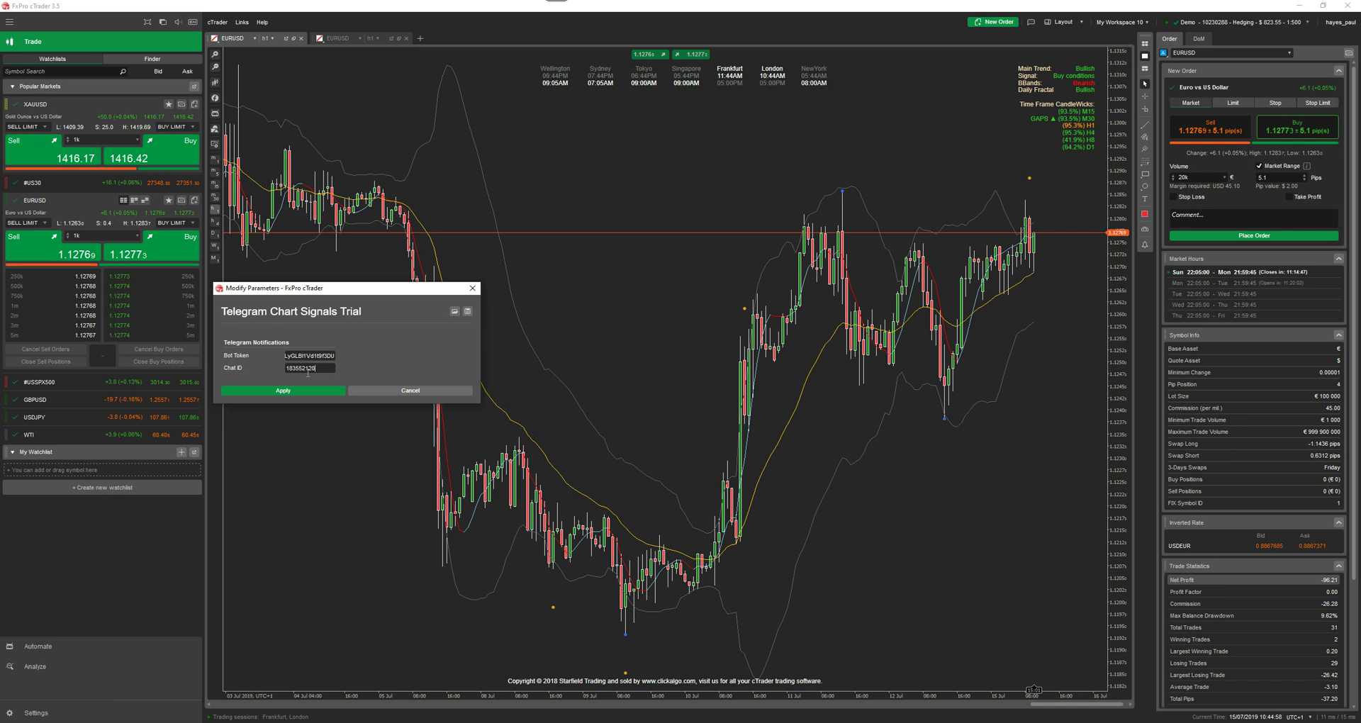
click(299, 391)
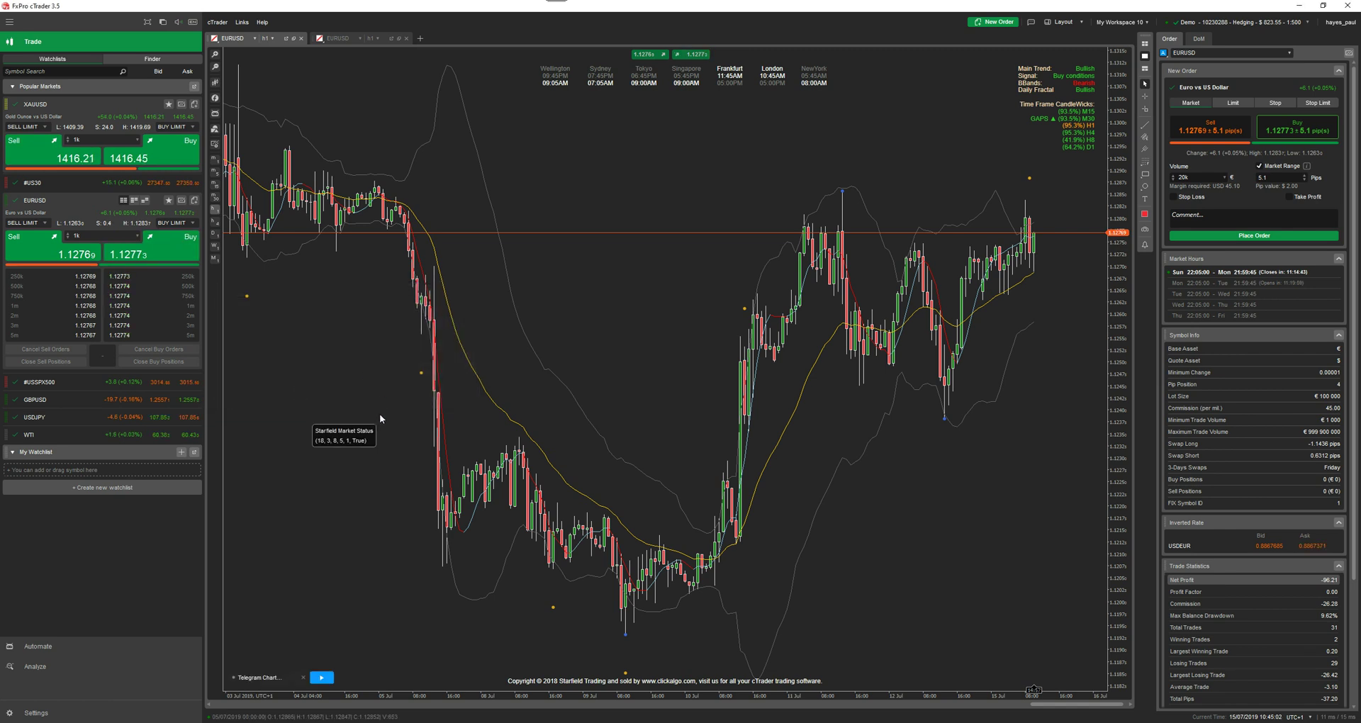
- Run the Telegram cBot past the trial notice and keep its Publish window always on top
click(322, 678)
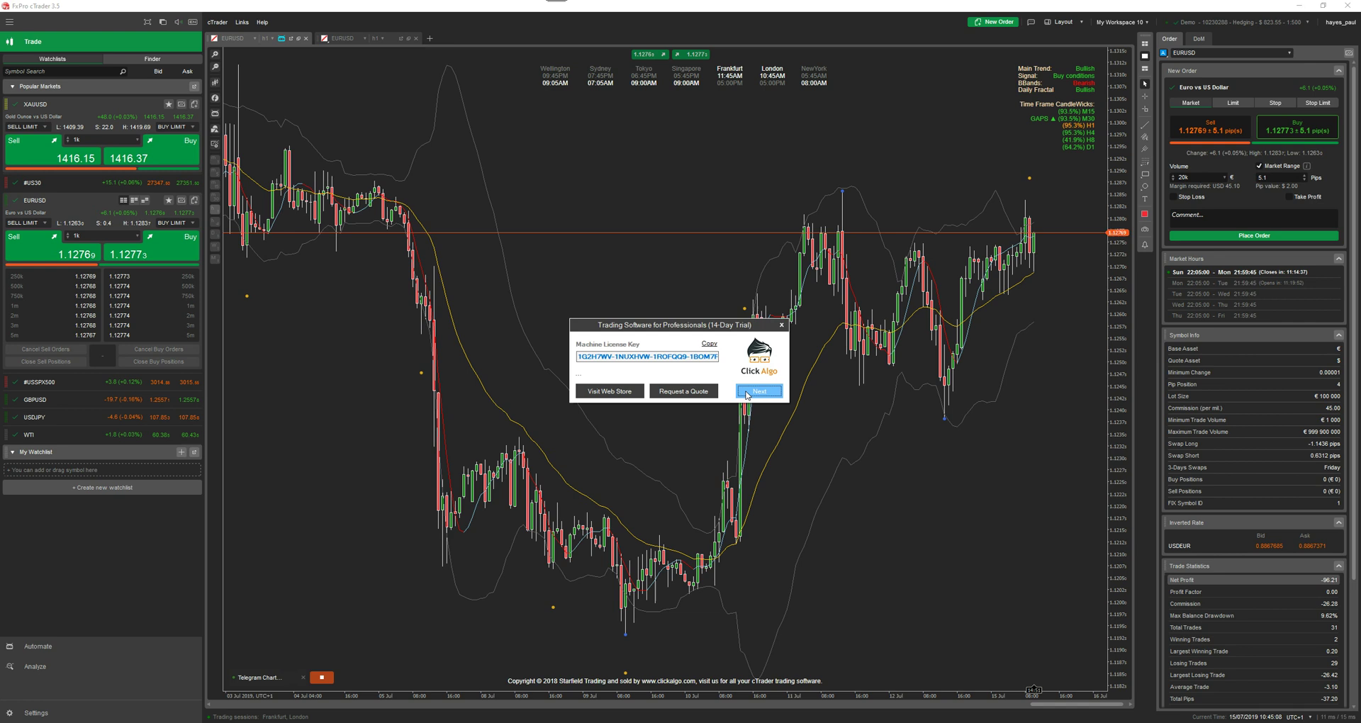
click(746, 392)
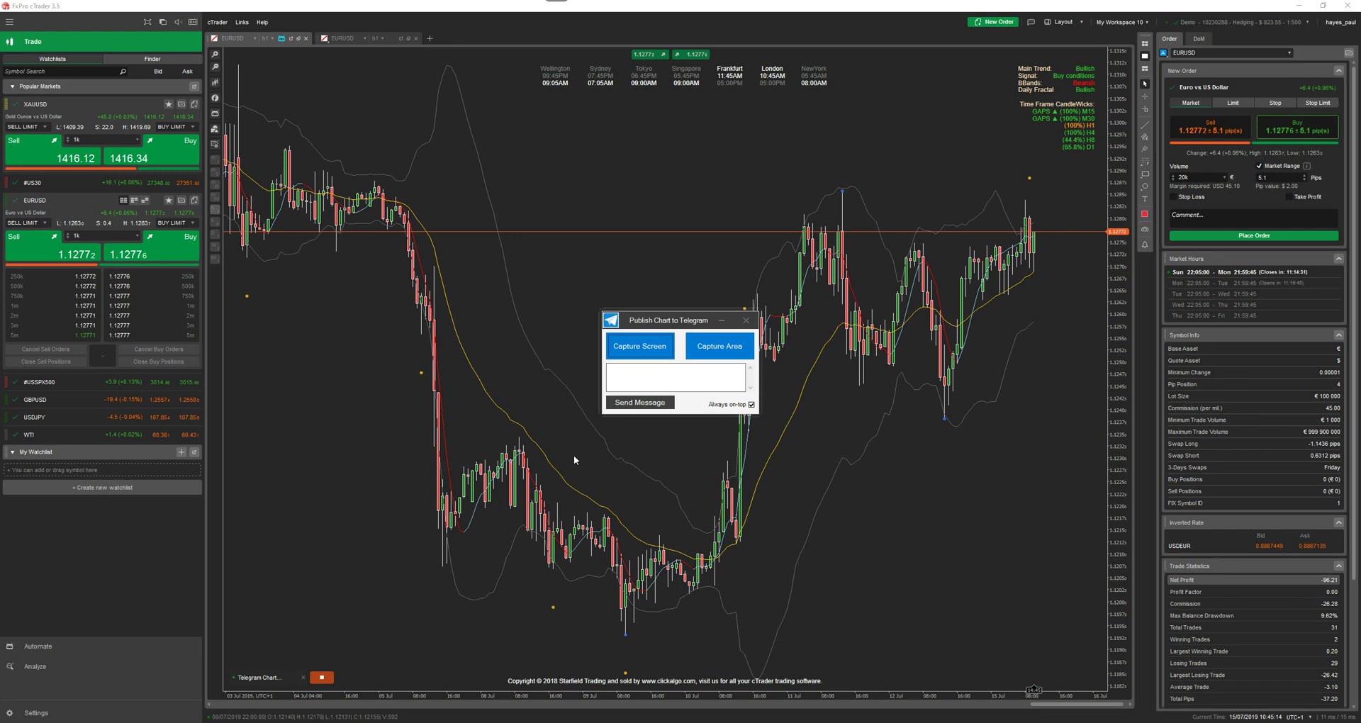
drag(694, 324, 474, 307)
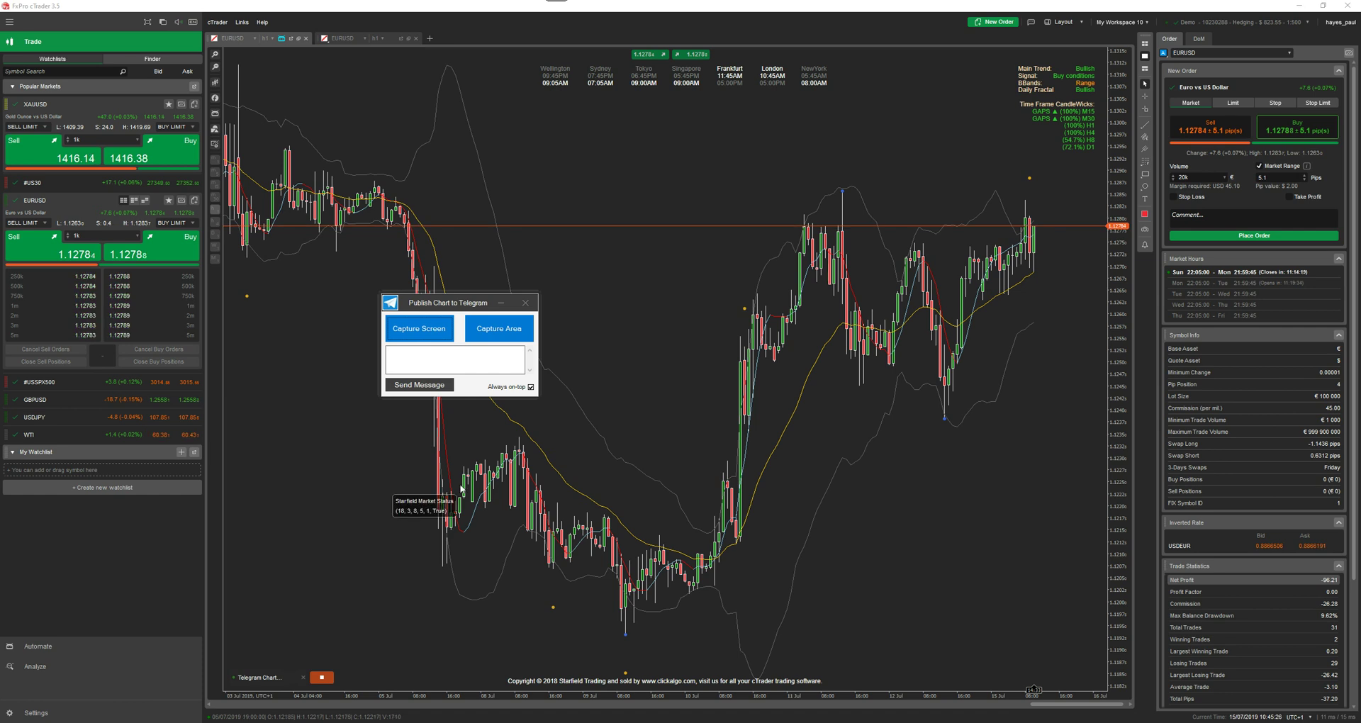
click(530, 387)
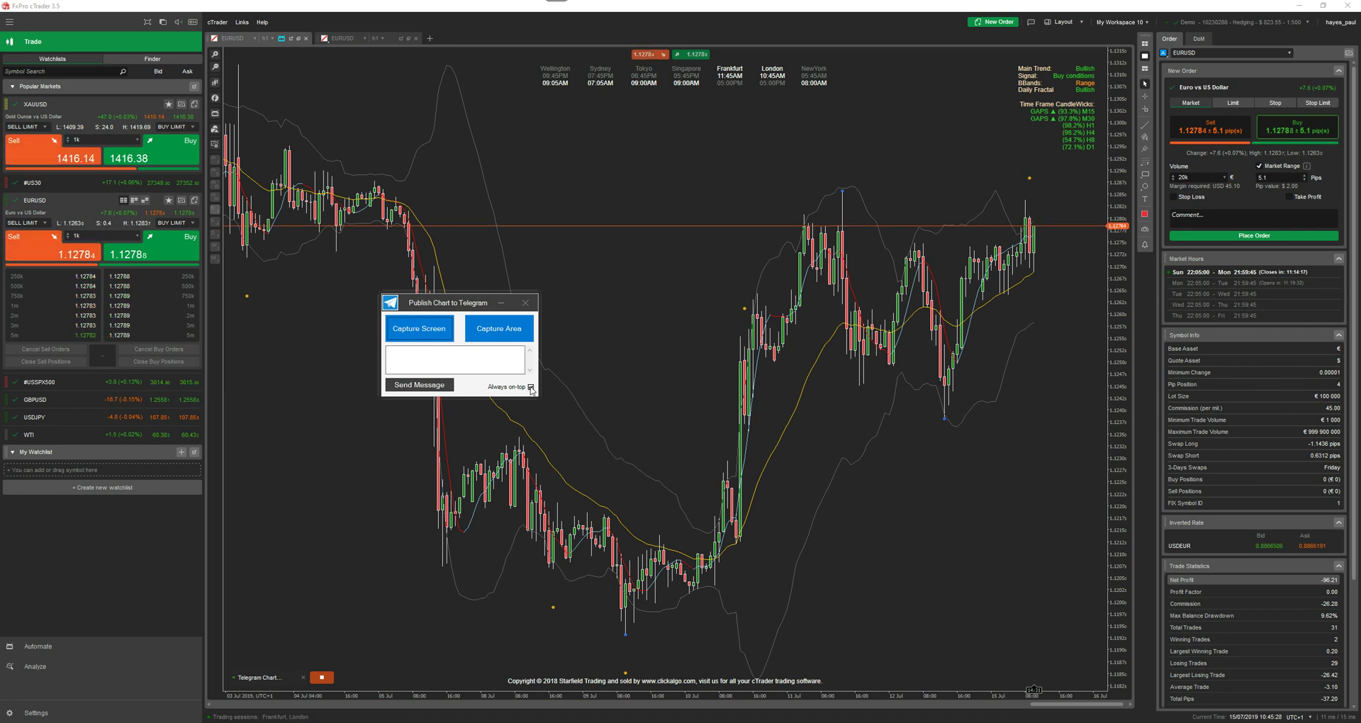
click(547, 432)
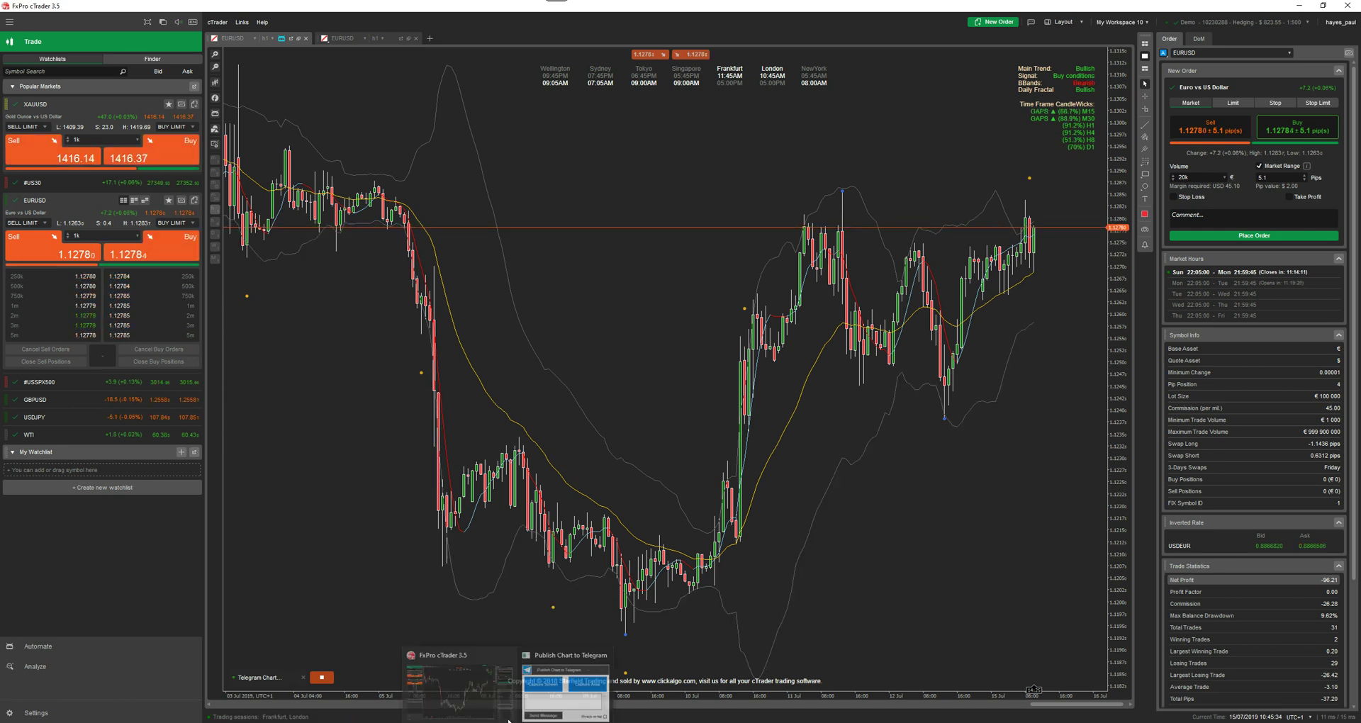
click(562, 684)
click(530, 387)
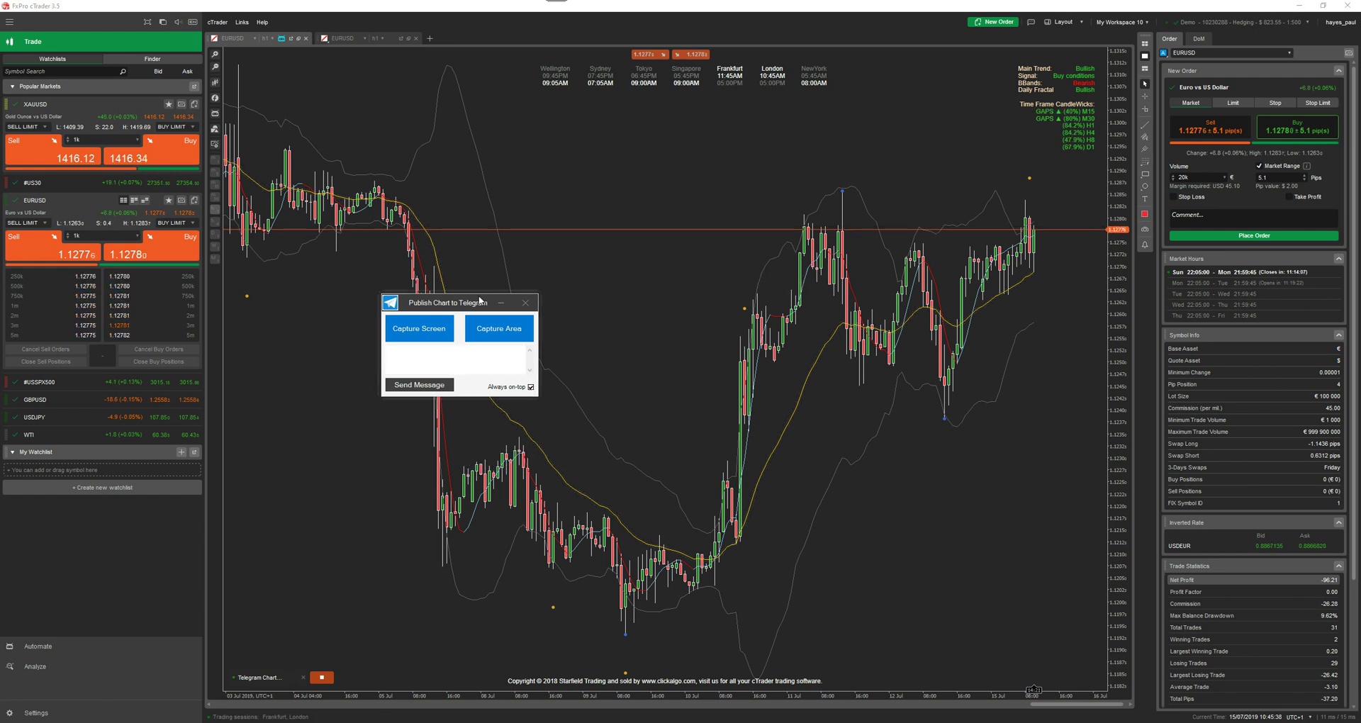
- Send 'hello' from the Publish window and confirm it arrived in the Telegram chat
drag(479, 301, 592, 199)
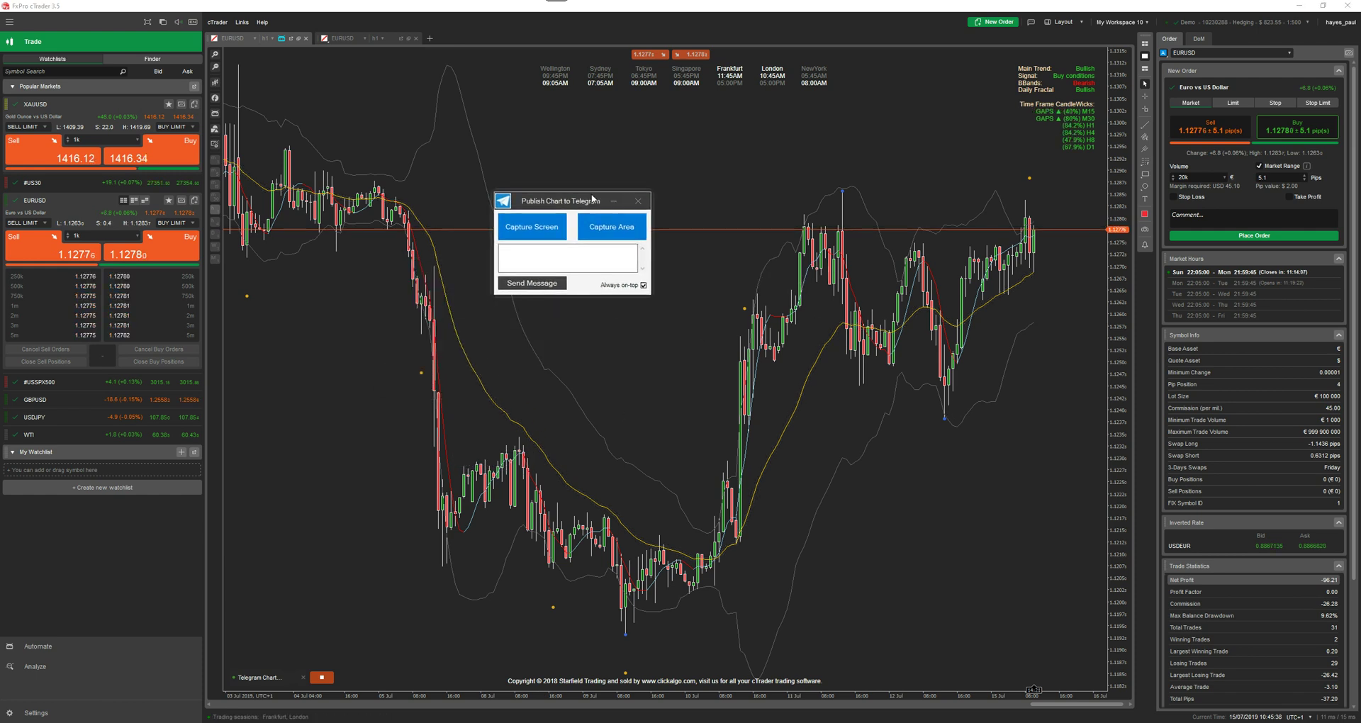
click(549, 260)
text(hello)
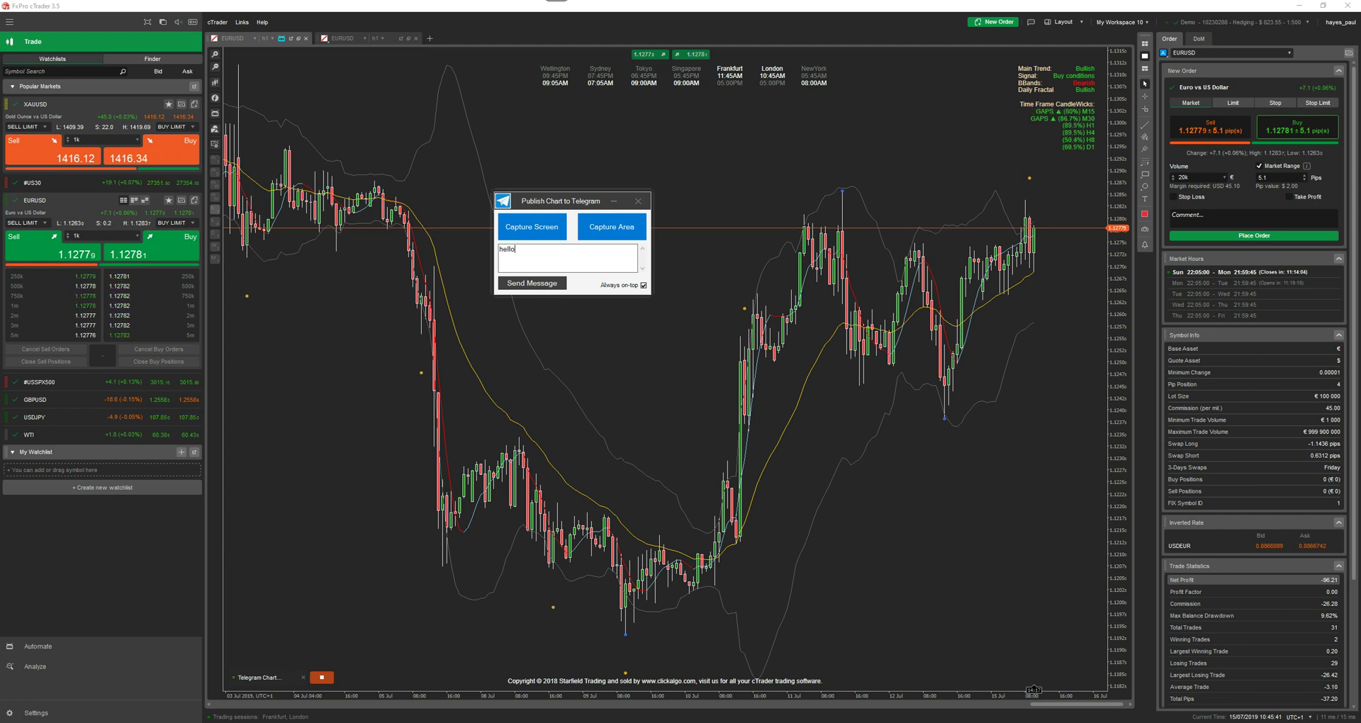
click(546, 284)
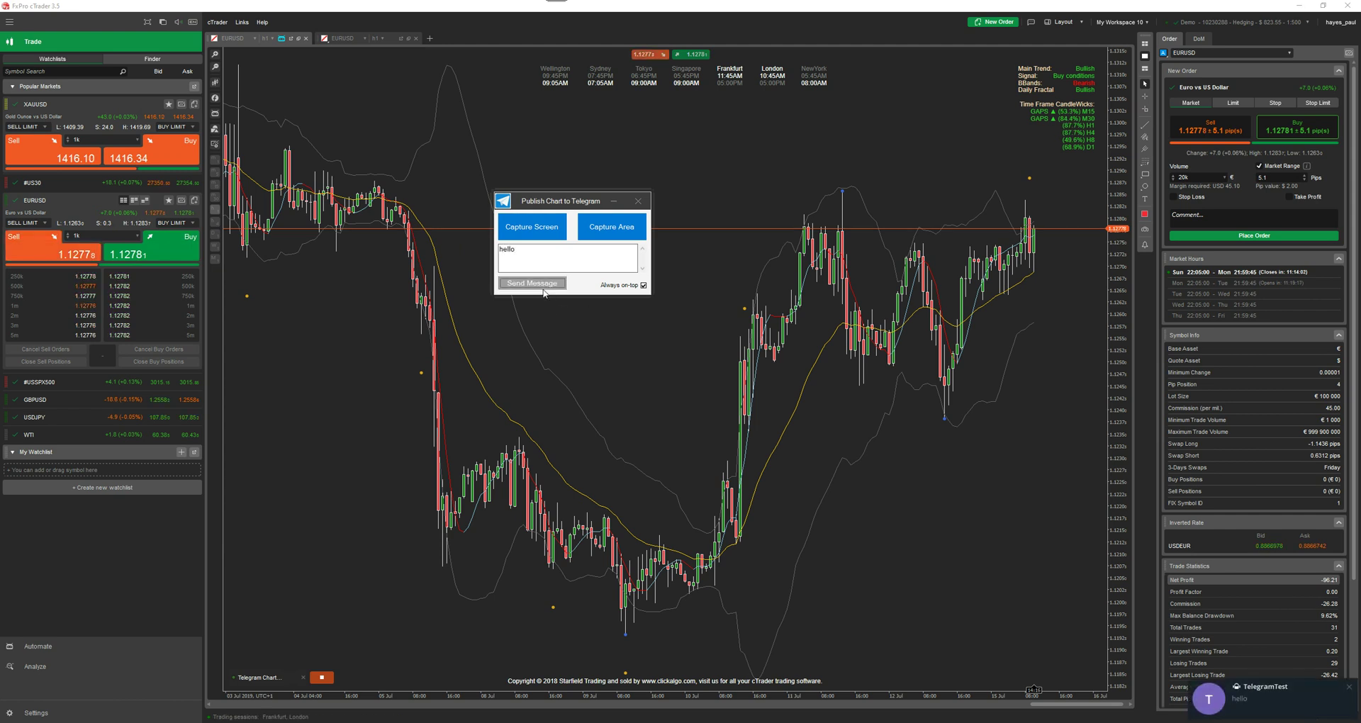
click(1237, 693)
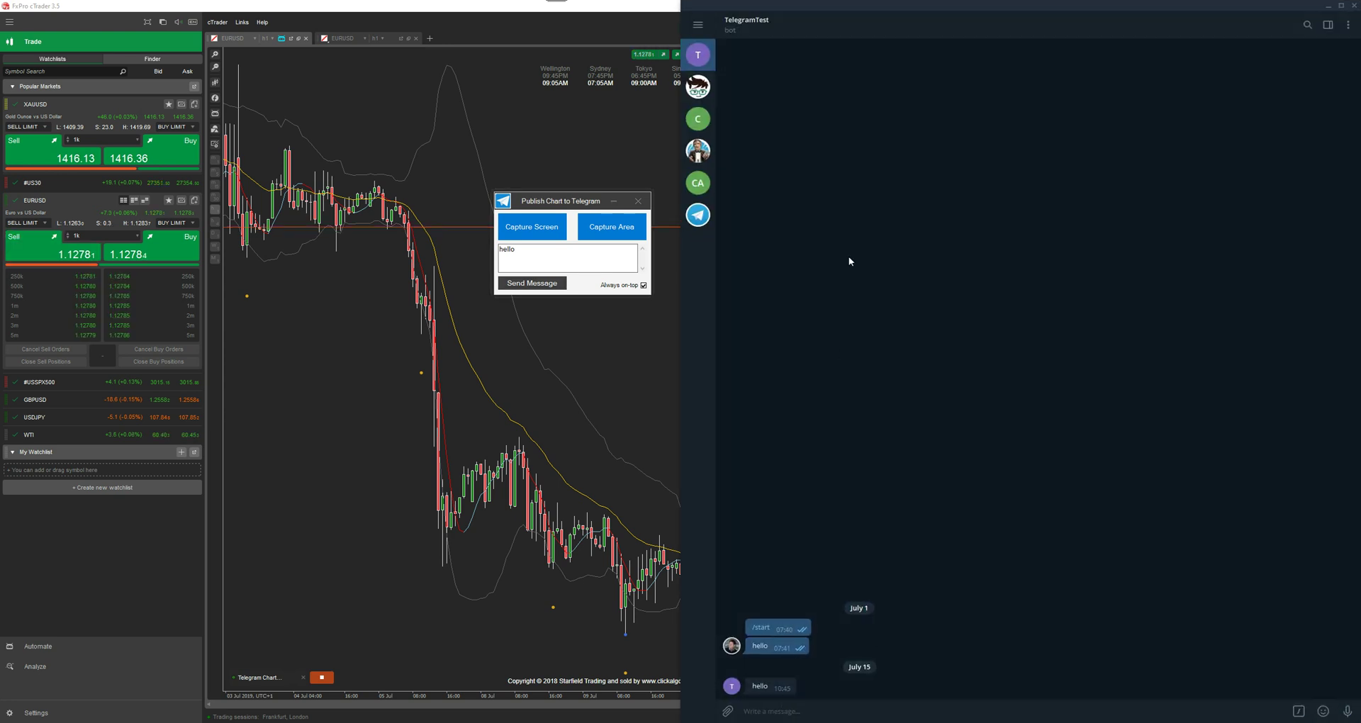
click(649, 368)
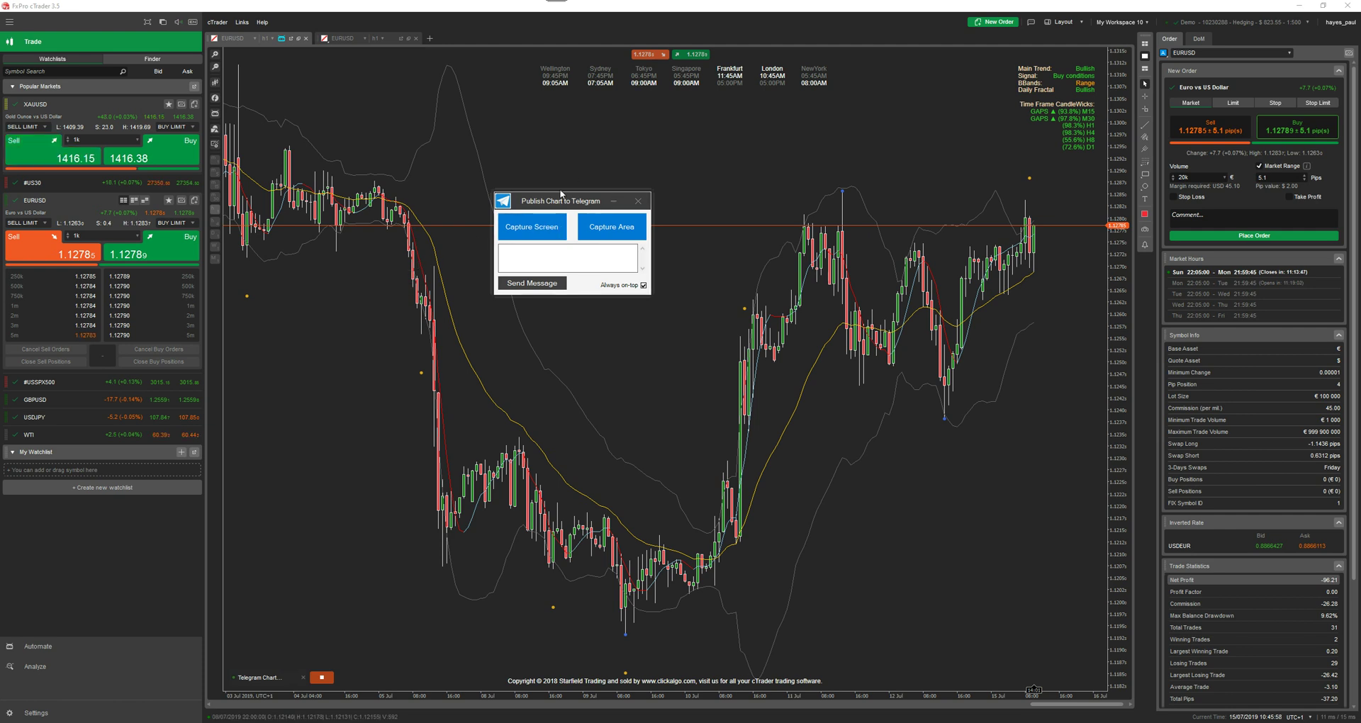
- Caption the message 'EURUSD 1H BUY' and send a full-screen chart capture to Telegram
drag(560, 193, 606, 119)
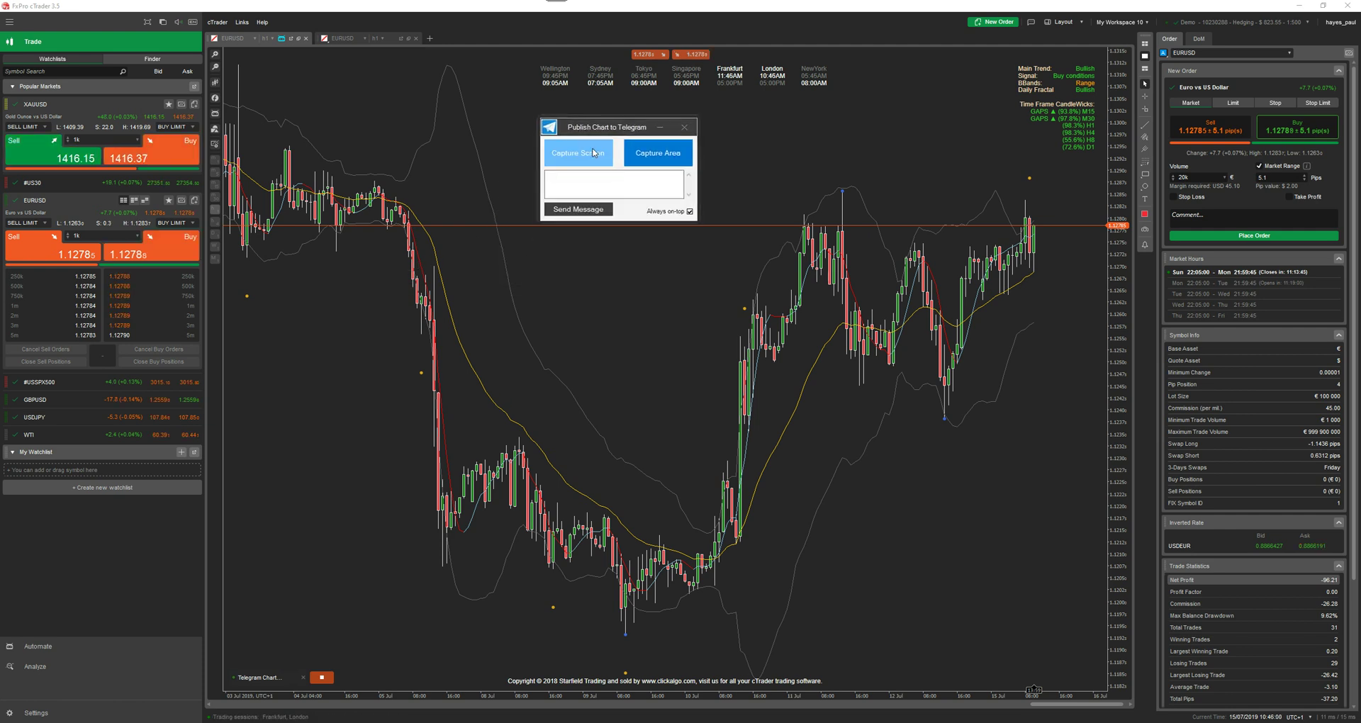
click(587, 179)
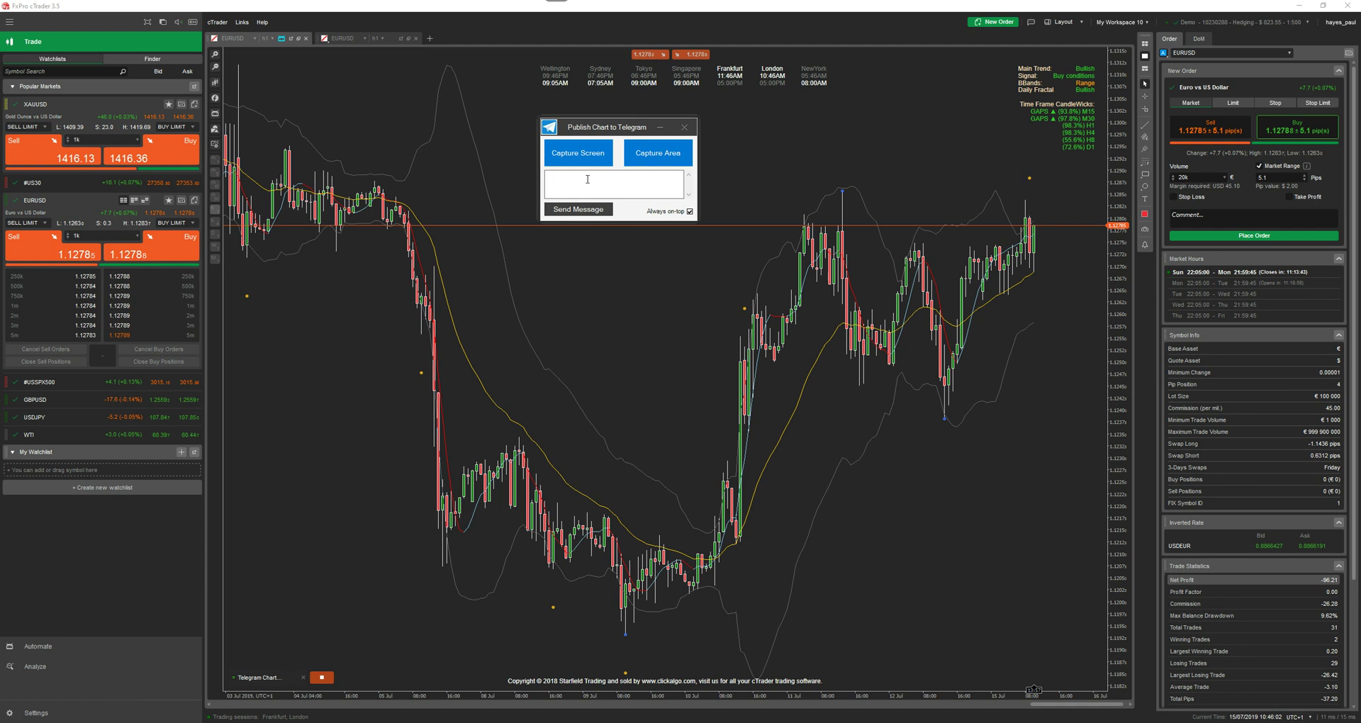
text(whol)
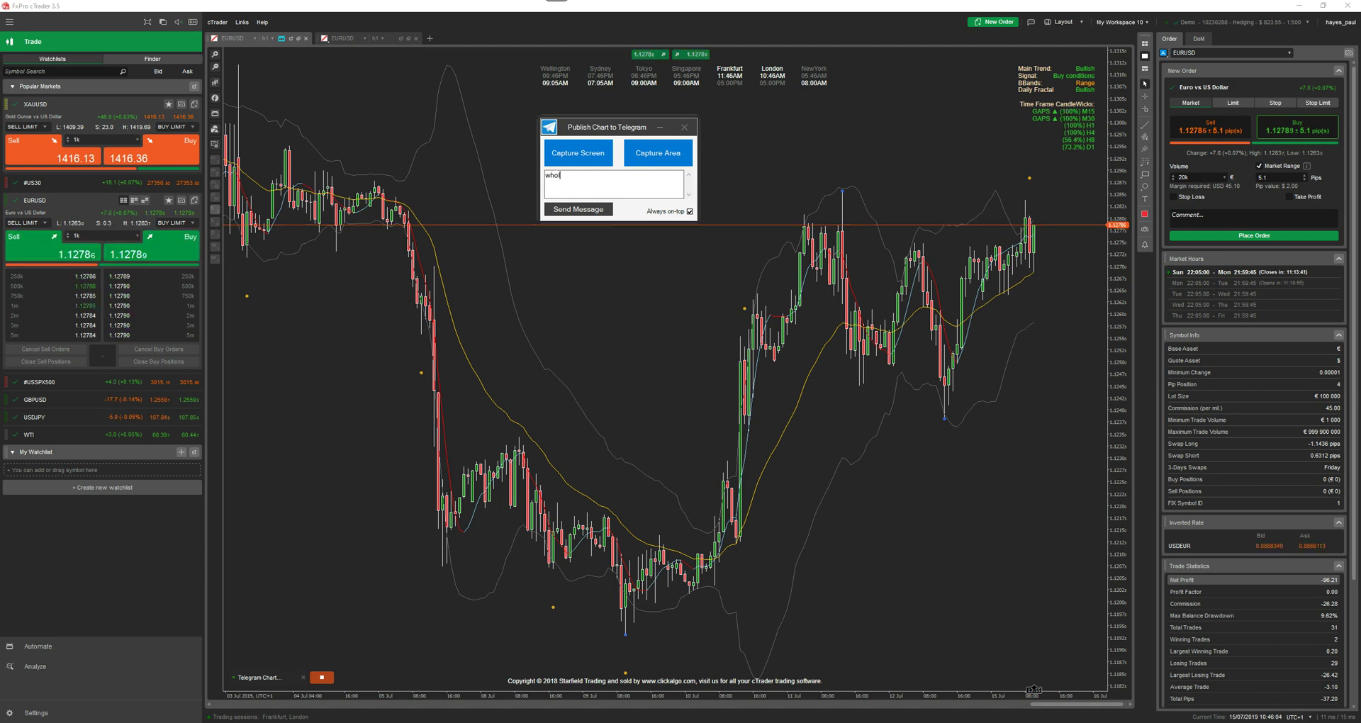
text(e s)
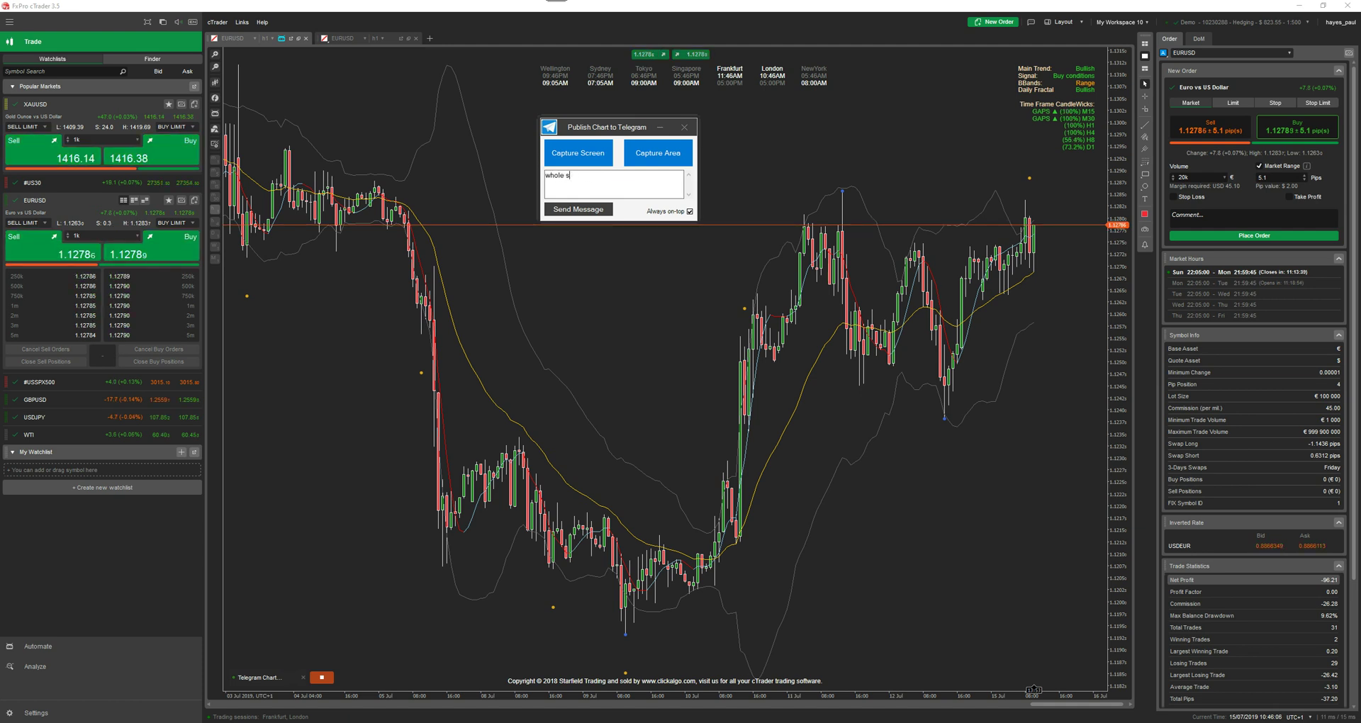
key(BackSpace)
key(BackSpace)
key(BackSpace)
key(BackSpace)
key(BackSpace)
key(BackSpace)
key(BackSpace)
text(EURUSD)
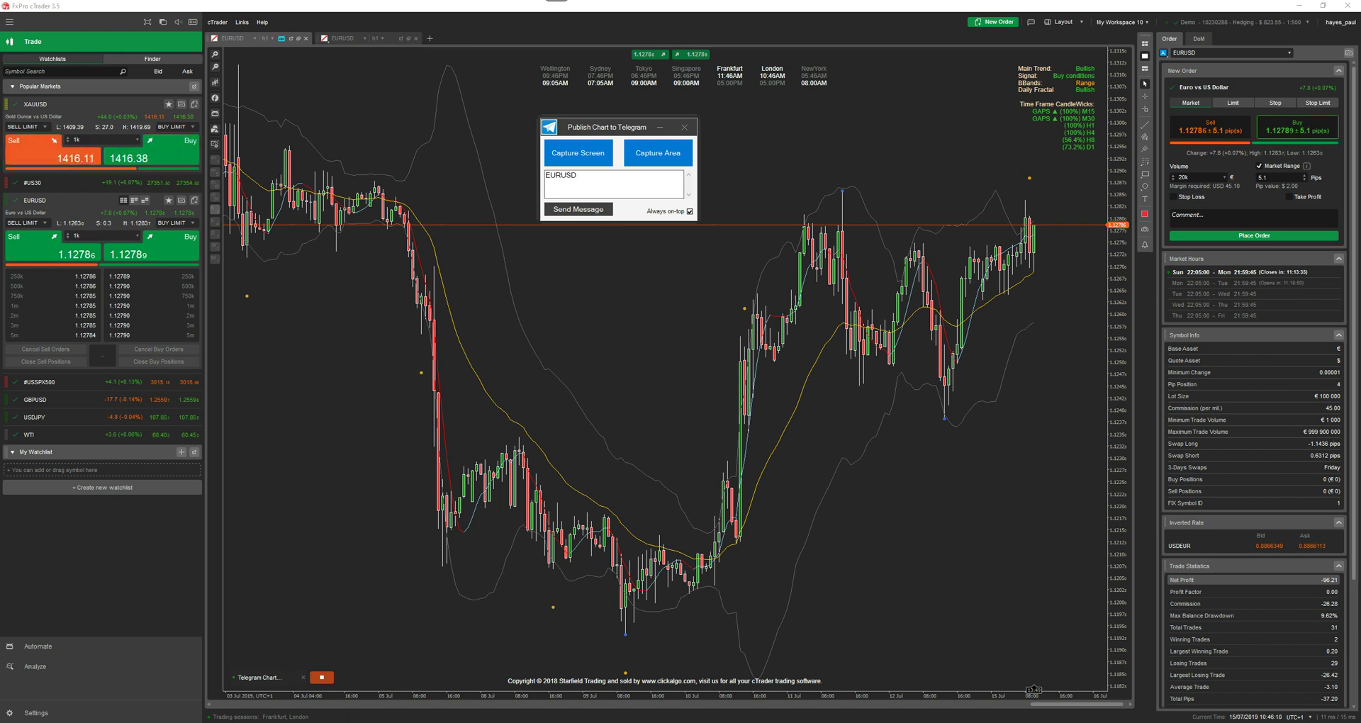
text( 1H BUY)
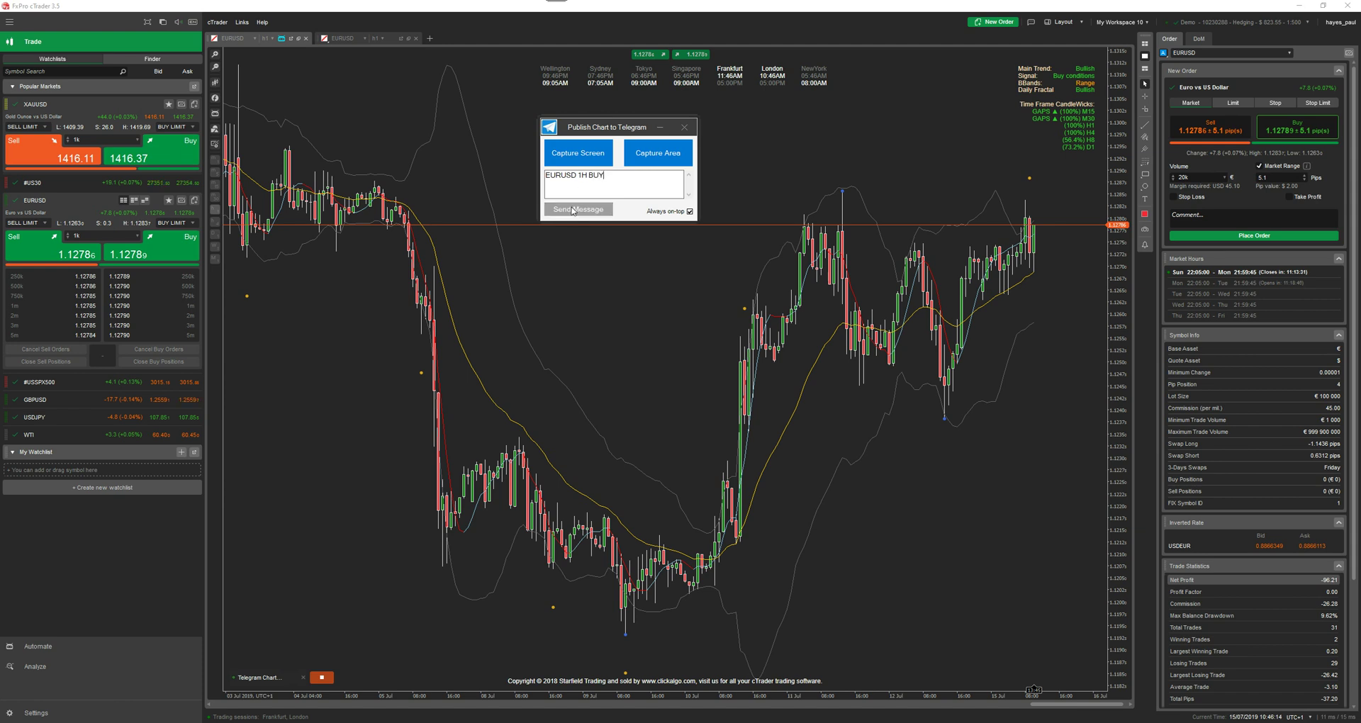
click(598, 150)
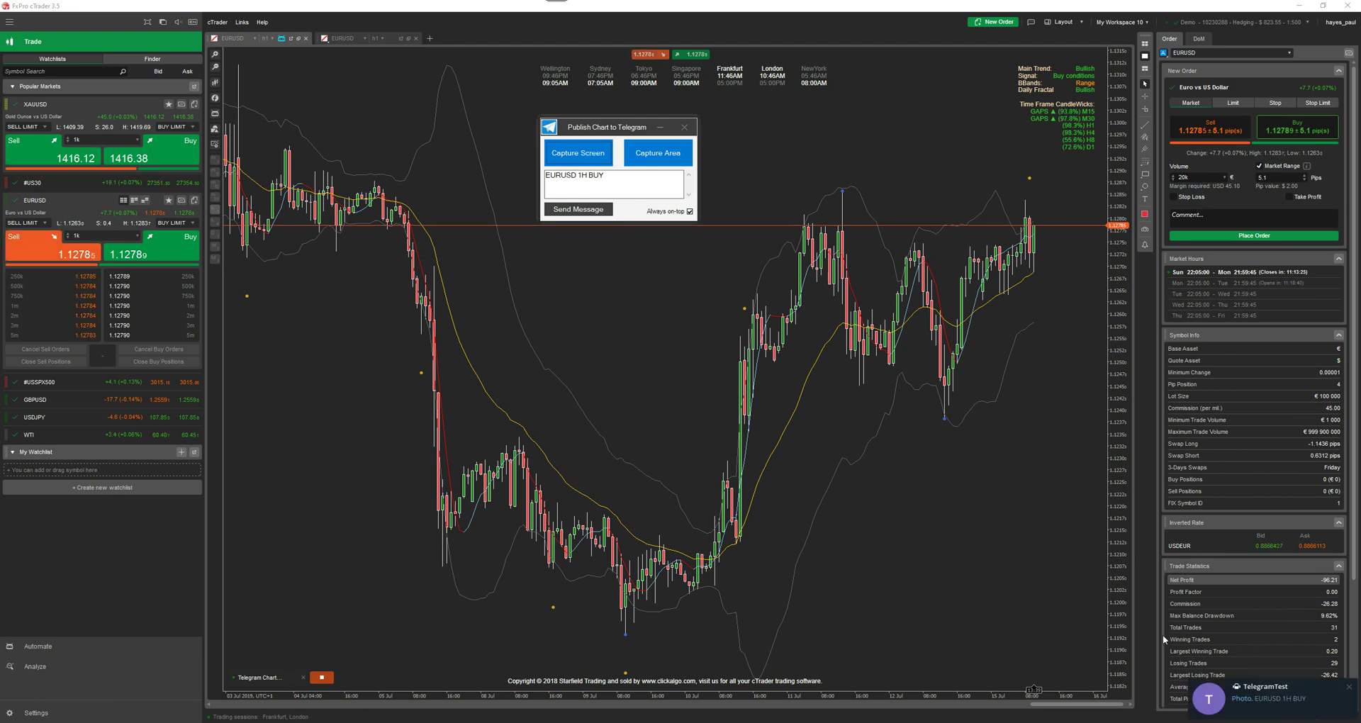
- Open the TelegramTest chat, enlarge the EURUSD 1H BUY chart photo, then close the viewer
click(1257, 702)
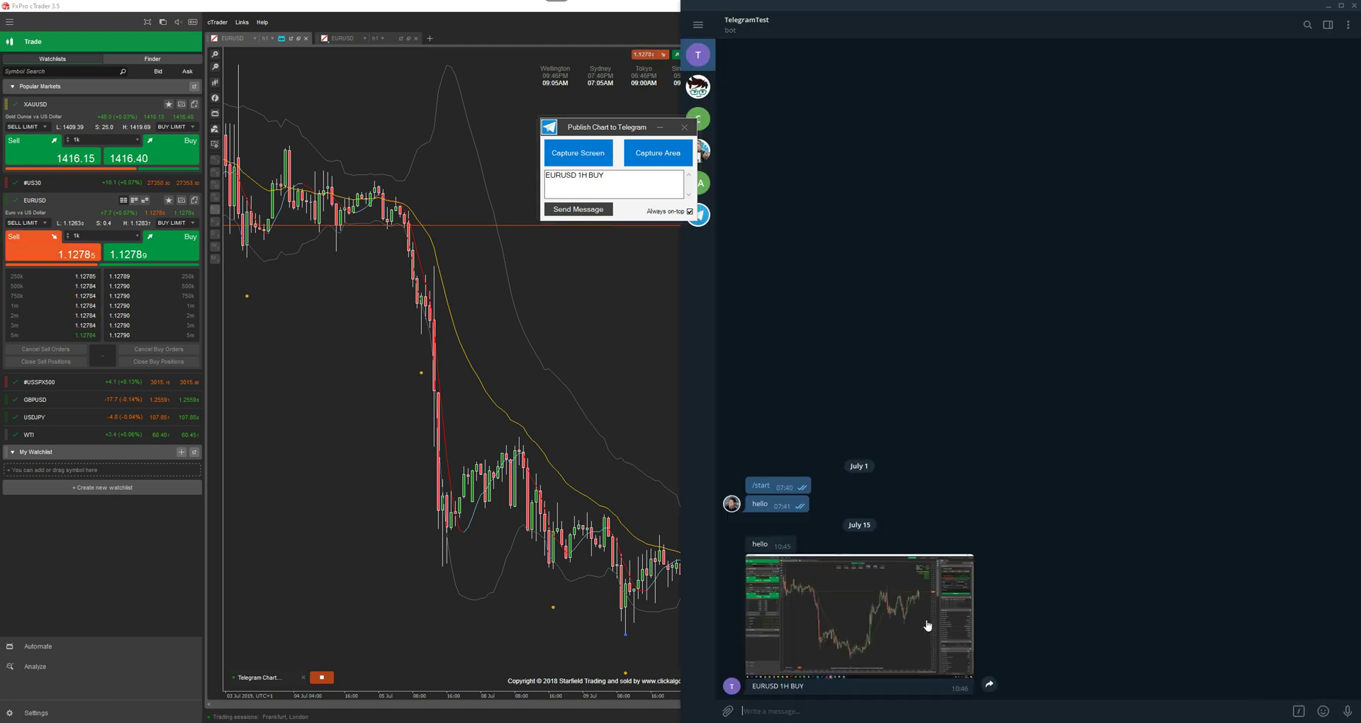
click(862, 620)
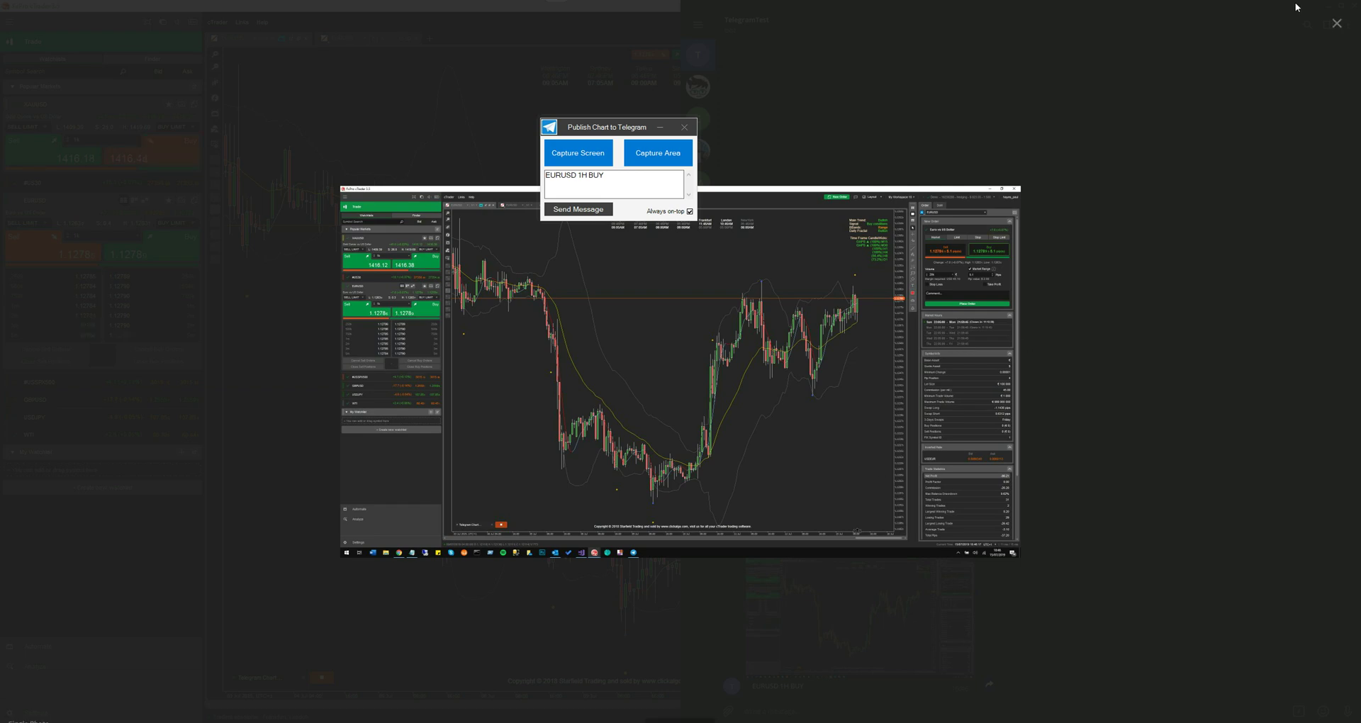
click(1336, 23)
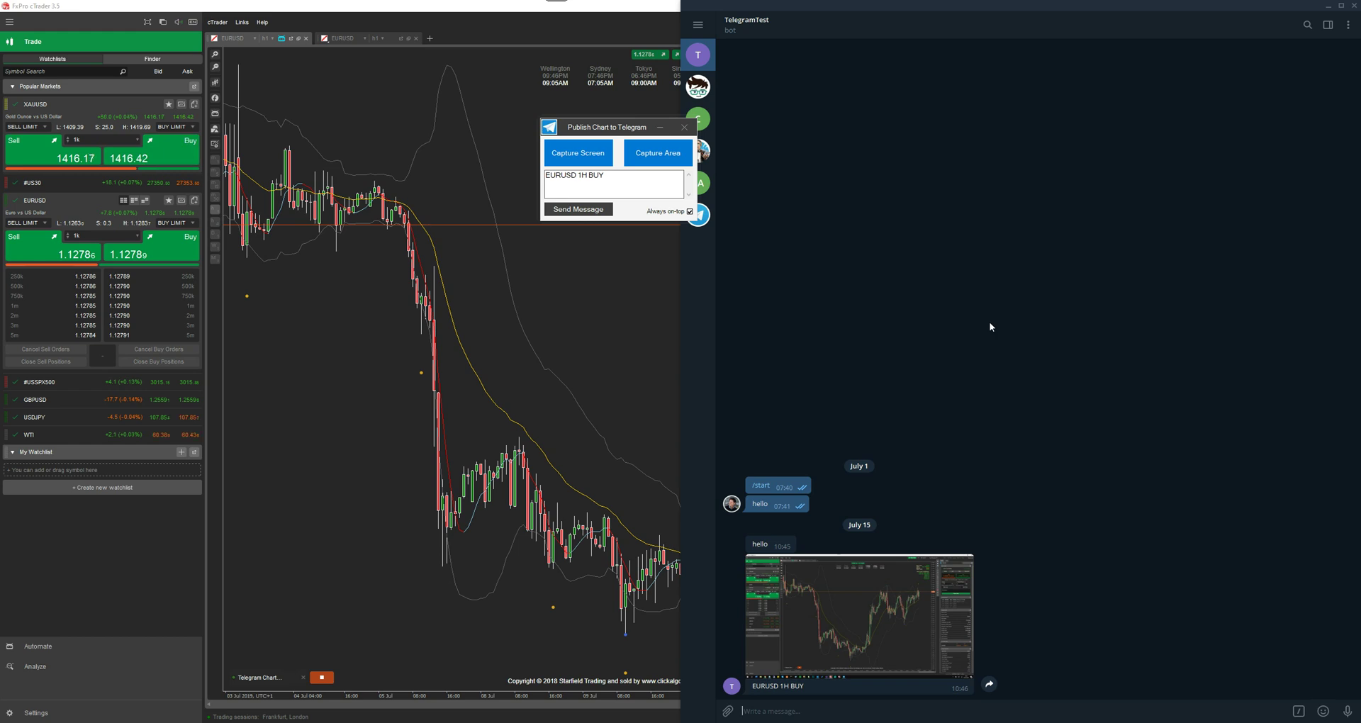
- Zoom into the EURUSD chart and move the Publish window off the chart
click(617, 284)
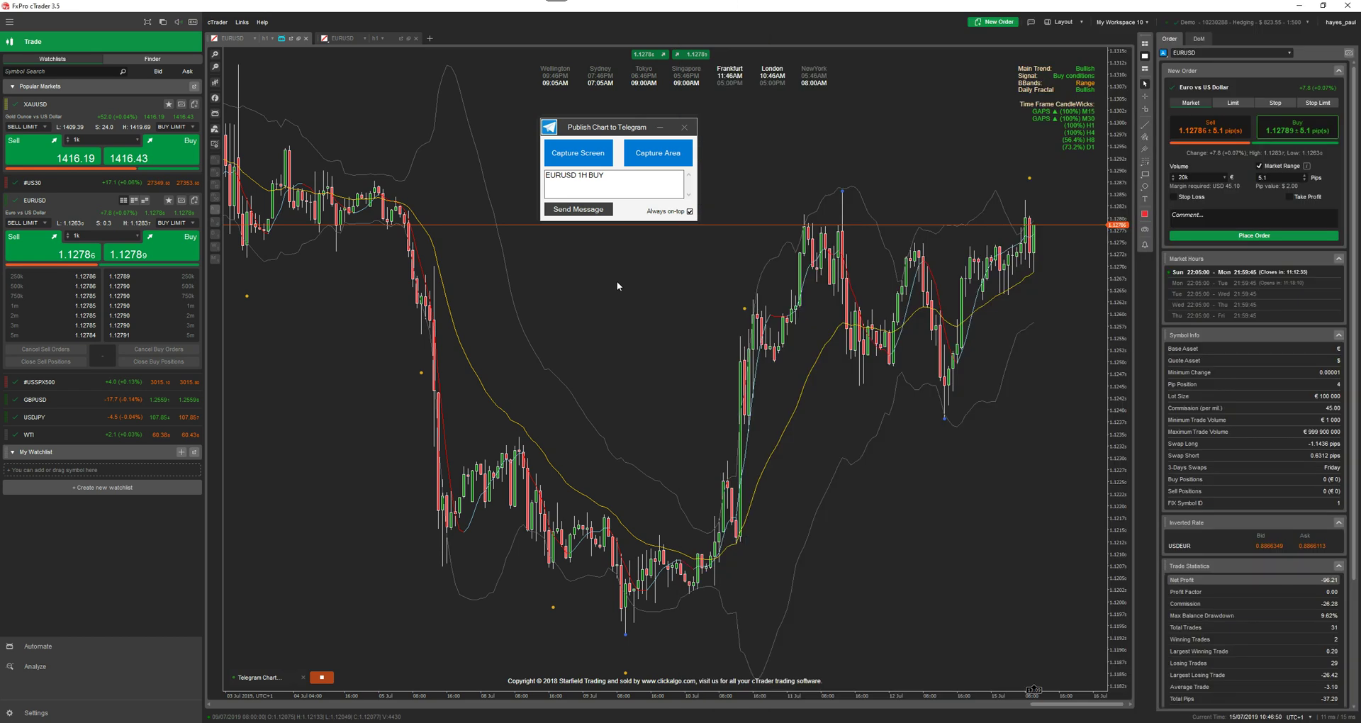
click(215, 54)
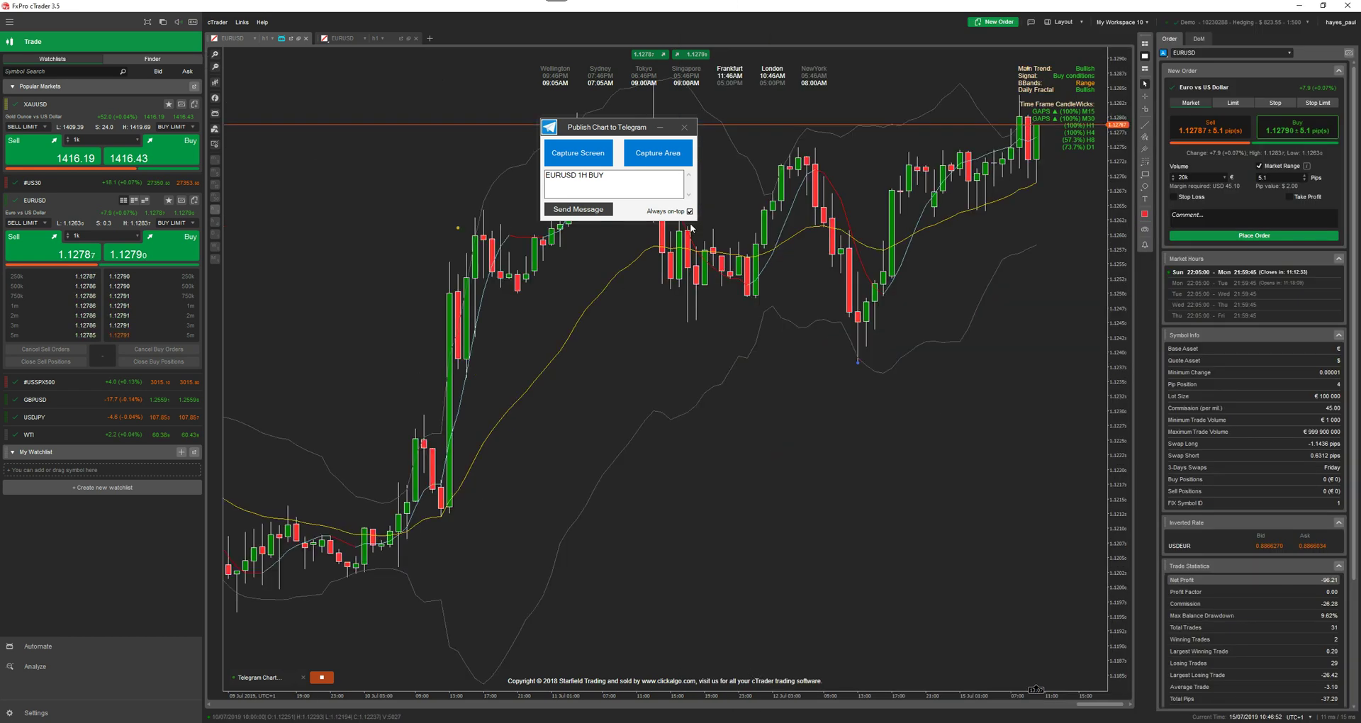
scroll(675, 391, up, 1)
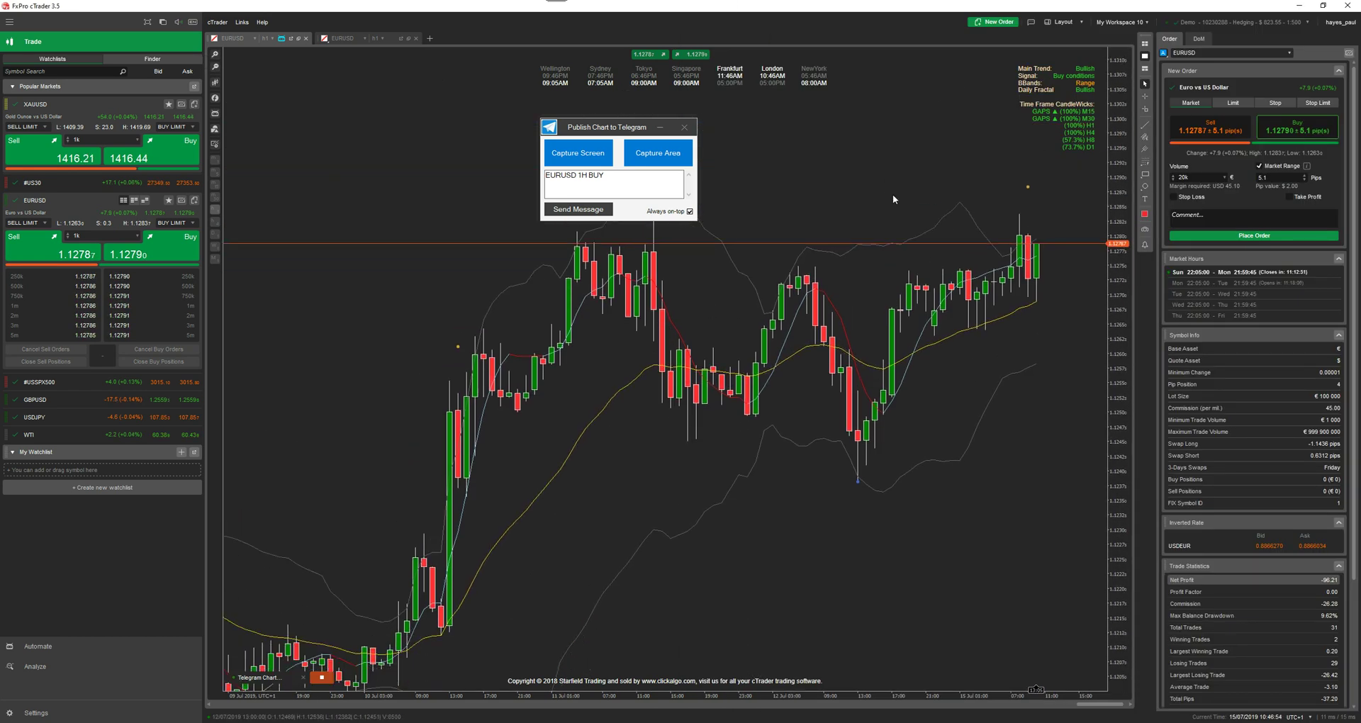
drag(613, 126, 333, 98)
- Mark a capture rectangle over the latest EURUSD candles
click(377, 124)
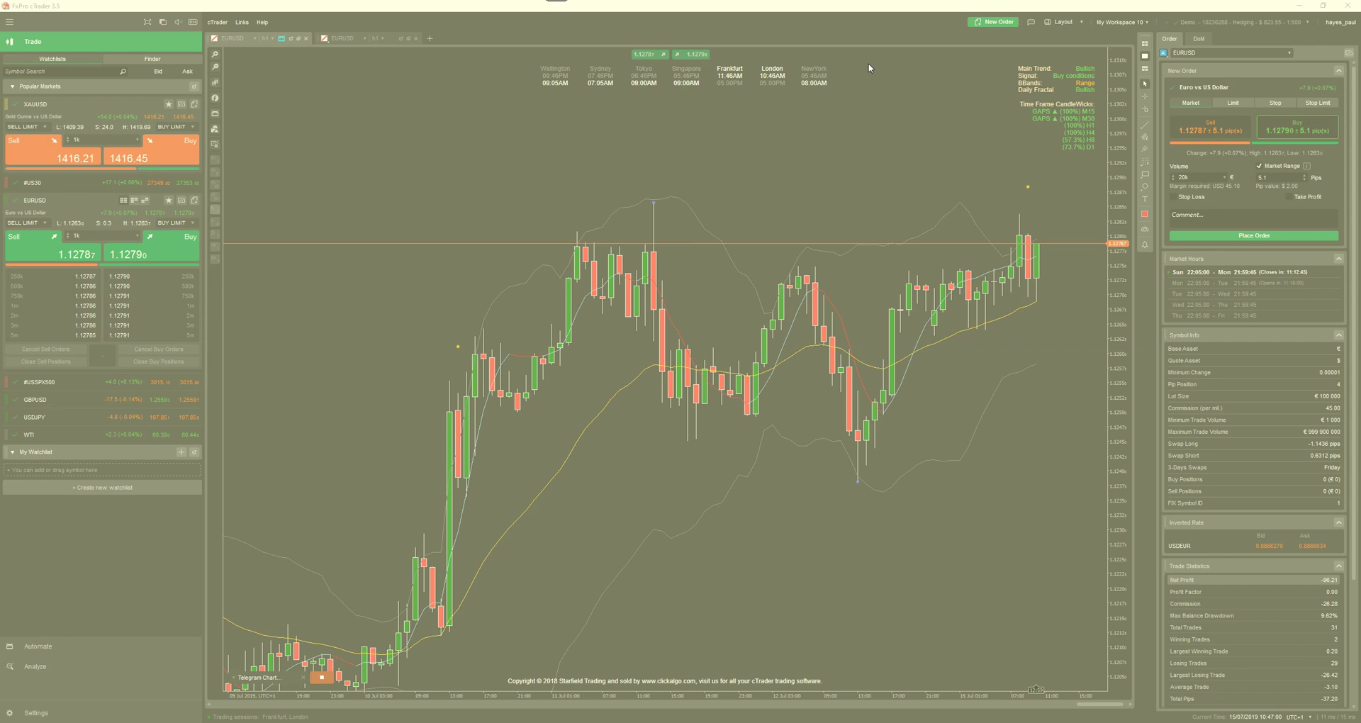
drag(837, 51, 1129, 379)
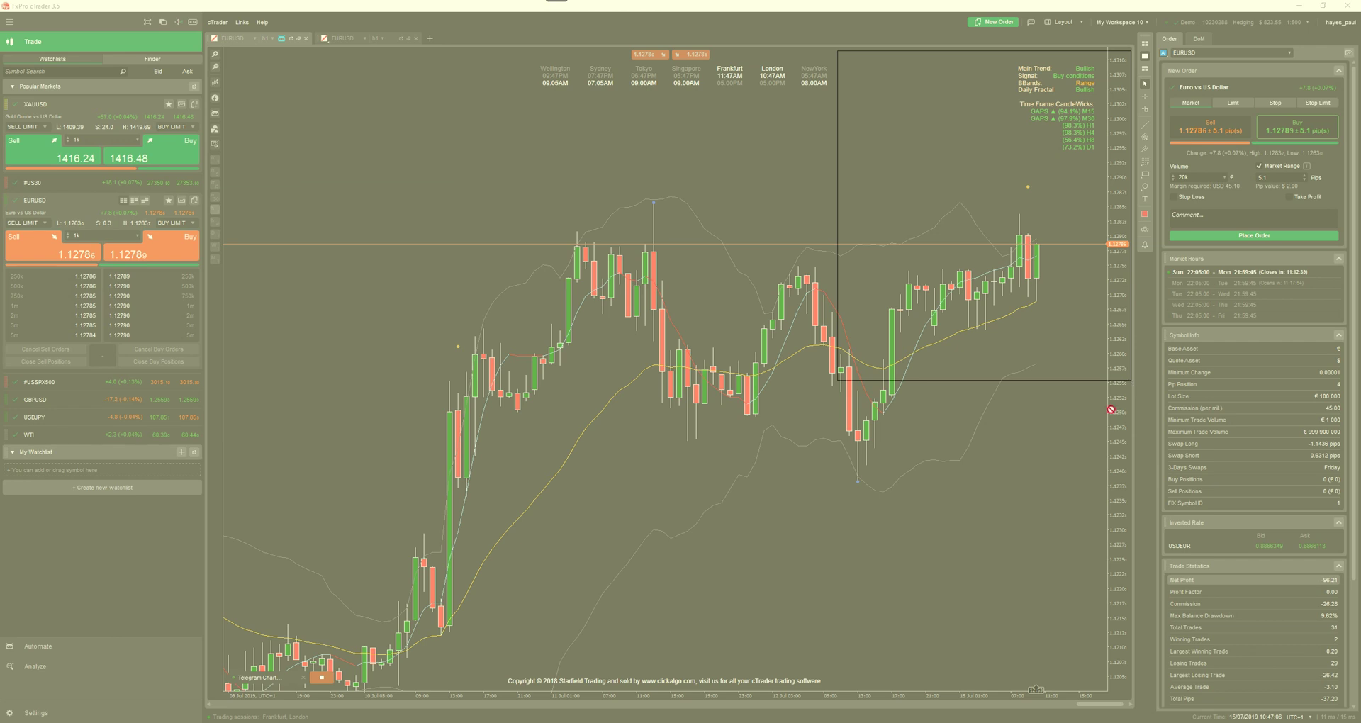
mouse_move(974, 320)
mouse_down()
mouse_move(627, 333)
mouse_move(630, 290)
mouse_move(1020, 312)
mouse_move(989, 315)
mouse_up()
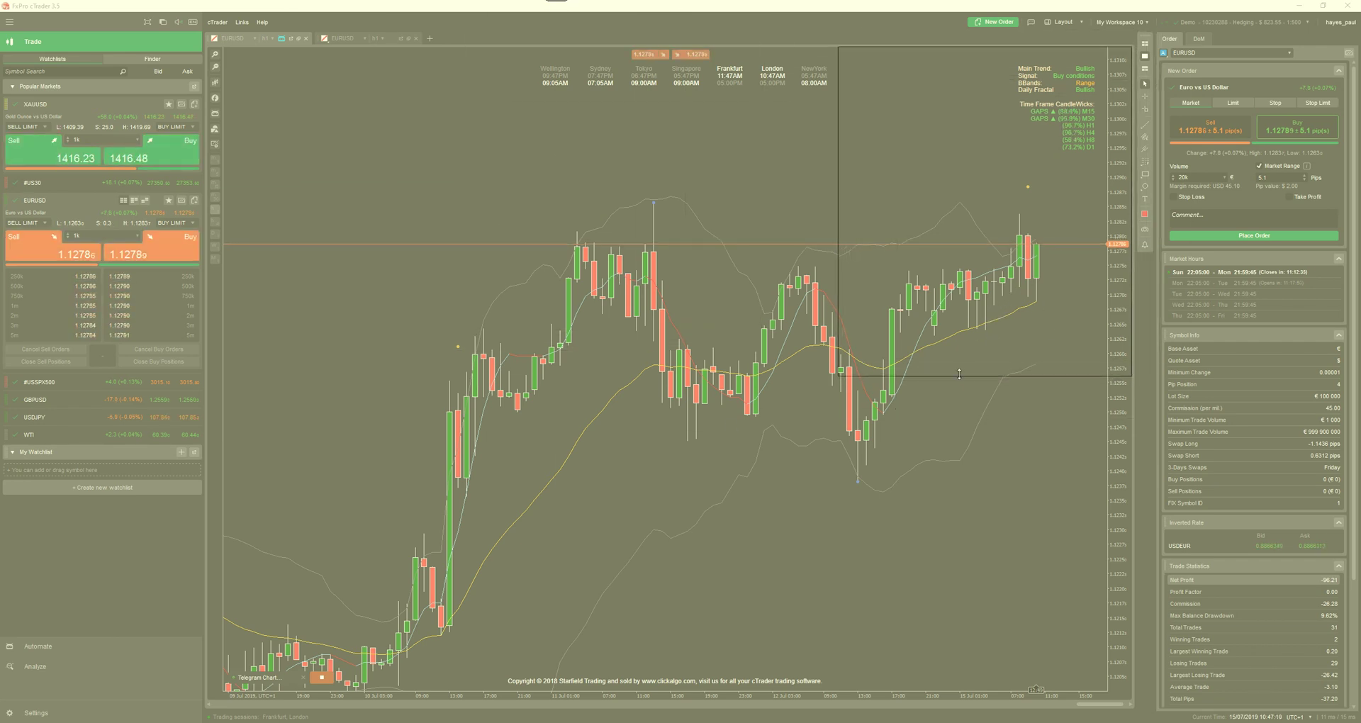
mouse_move(961, 378)
mouse_down()
mouse_move(960, 450)
mouse_move(961, 365)
mouse_up()
drag(836, 259, 784, 268)
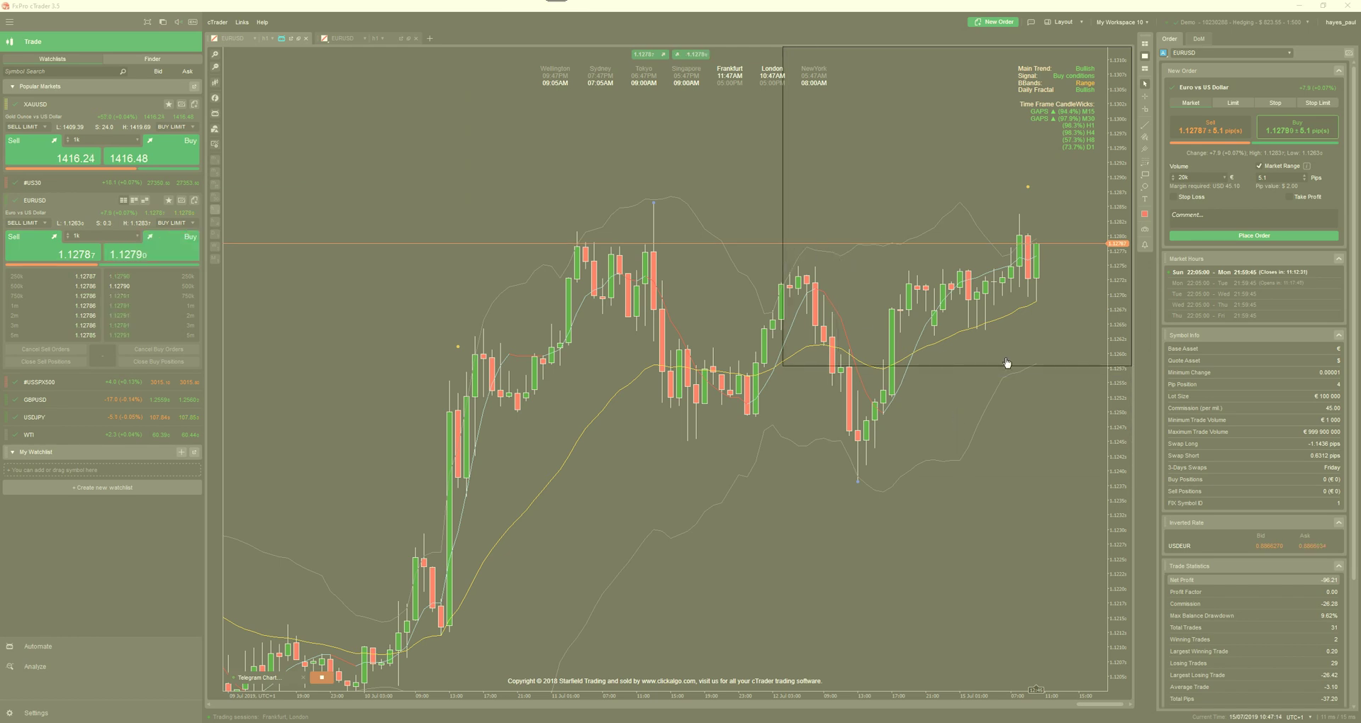
drag(1005, 366, 992, 394)
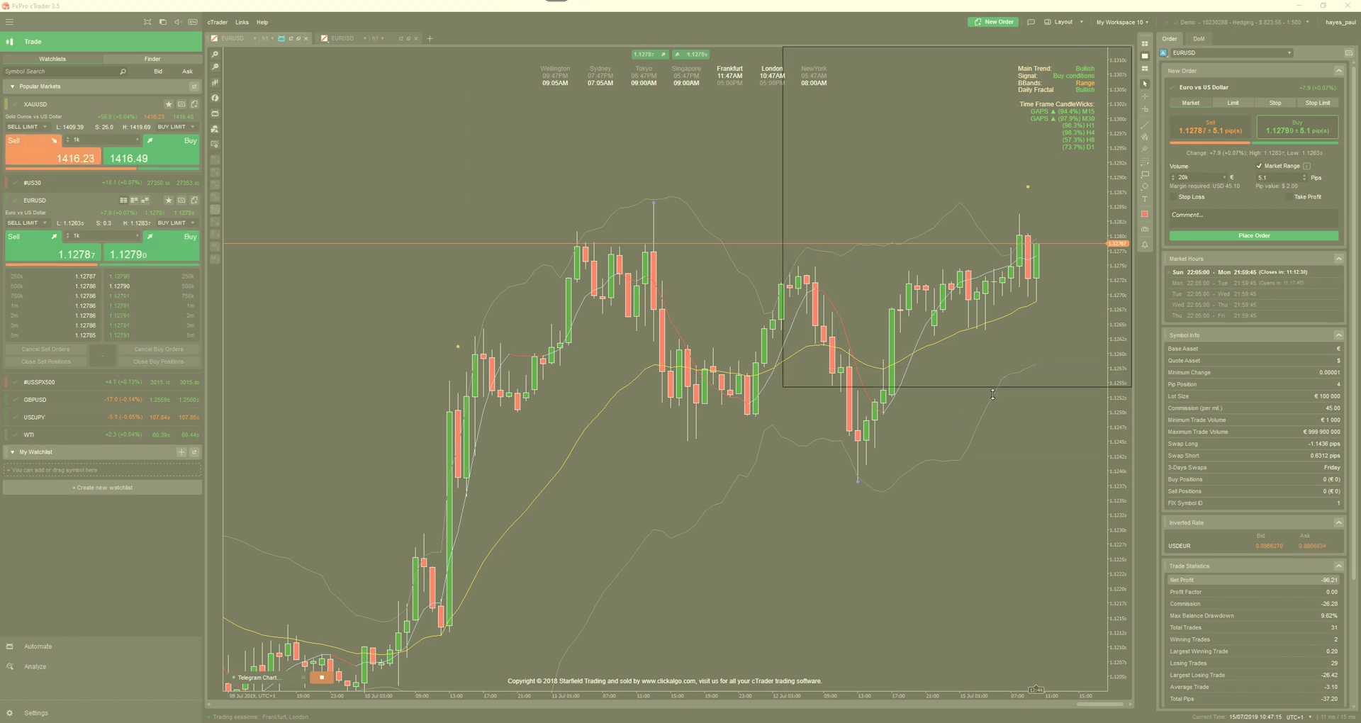
- Send the marked chart area, then view the second photo in the Telegram chat
click(955, 266)
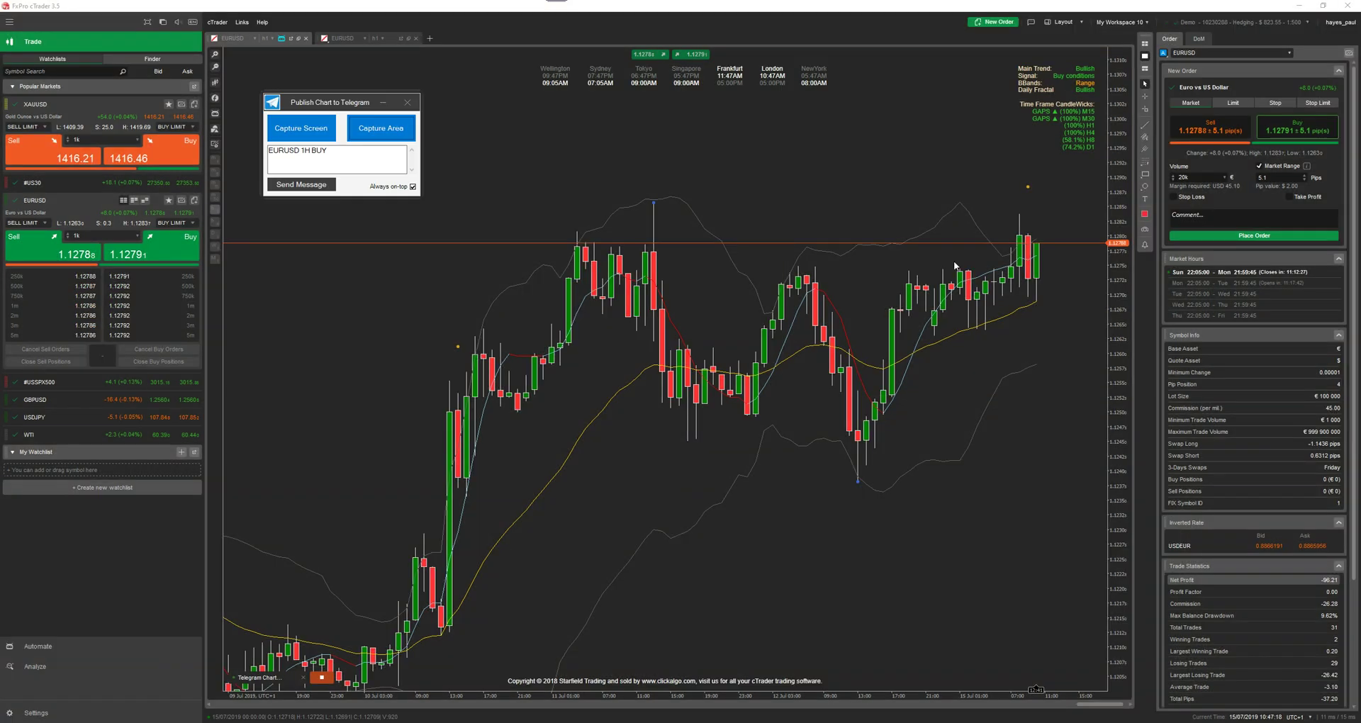
click(1297, 696)
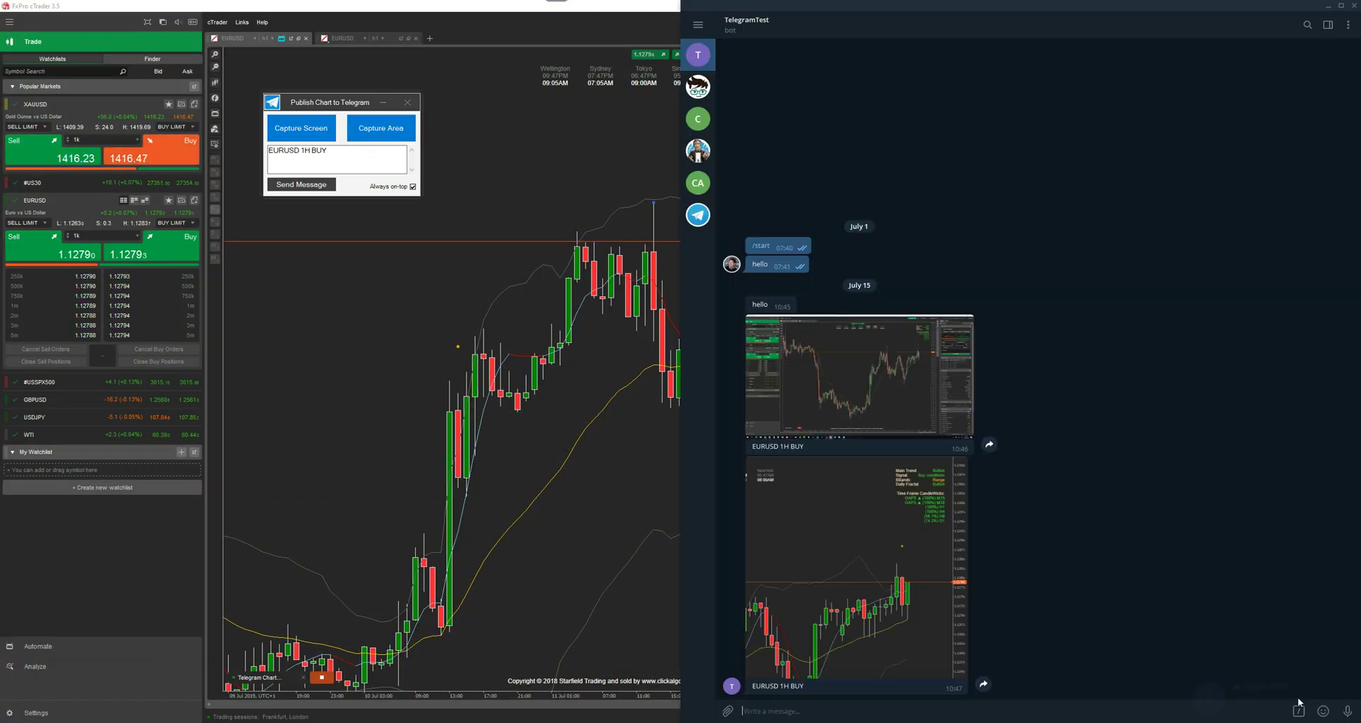
click(902, 654)
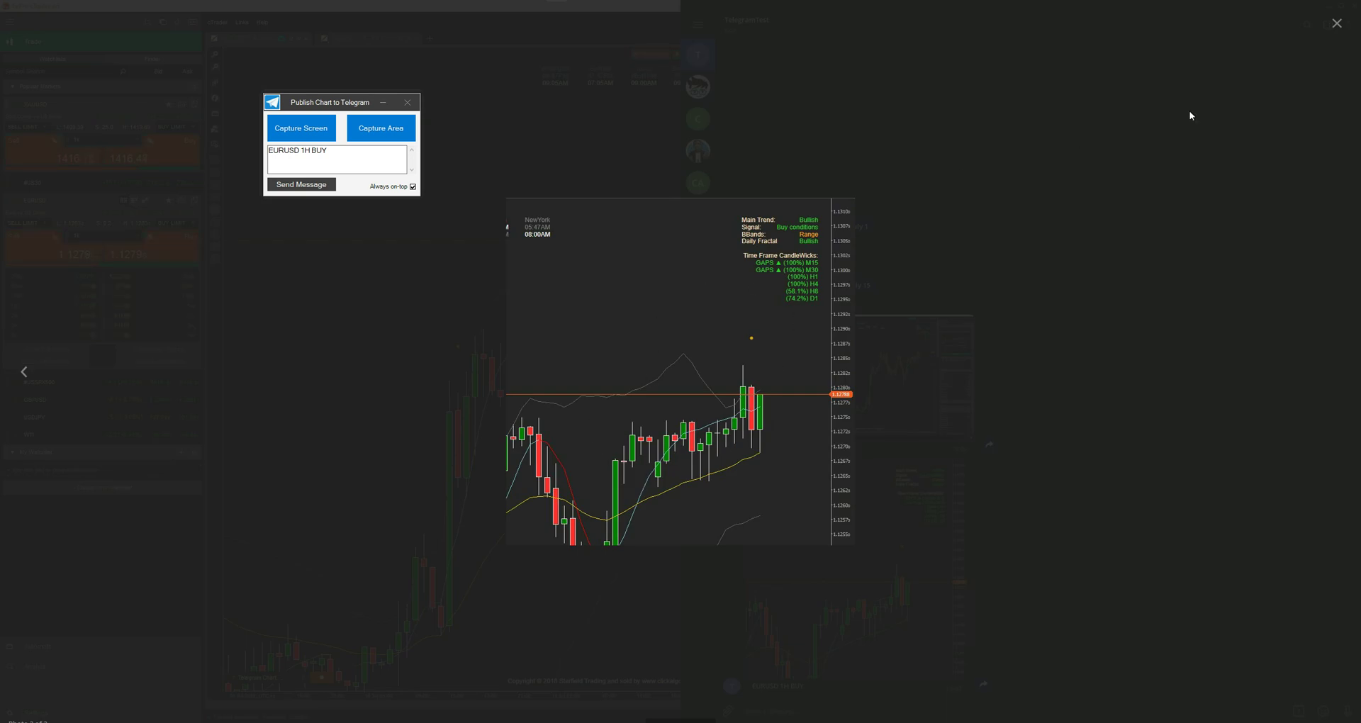
click(1335, 24)
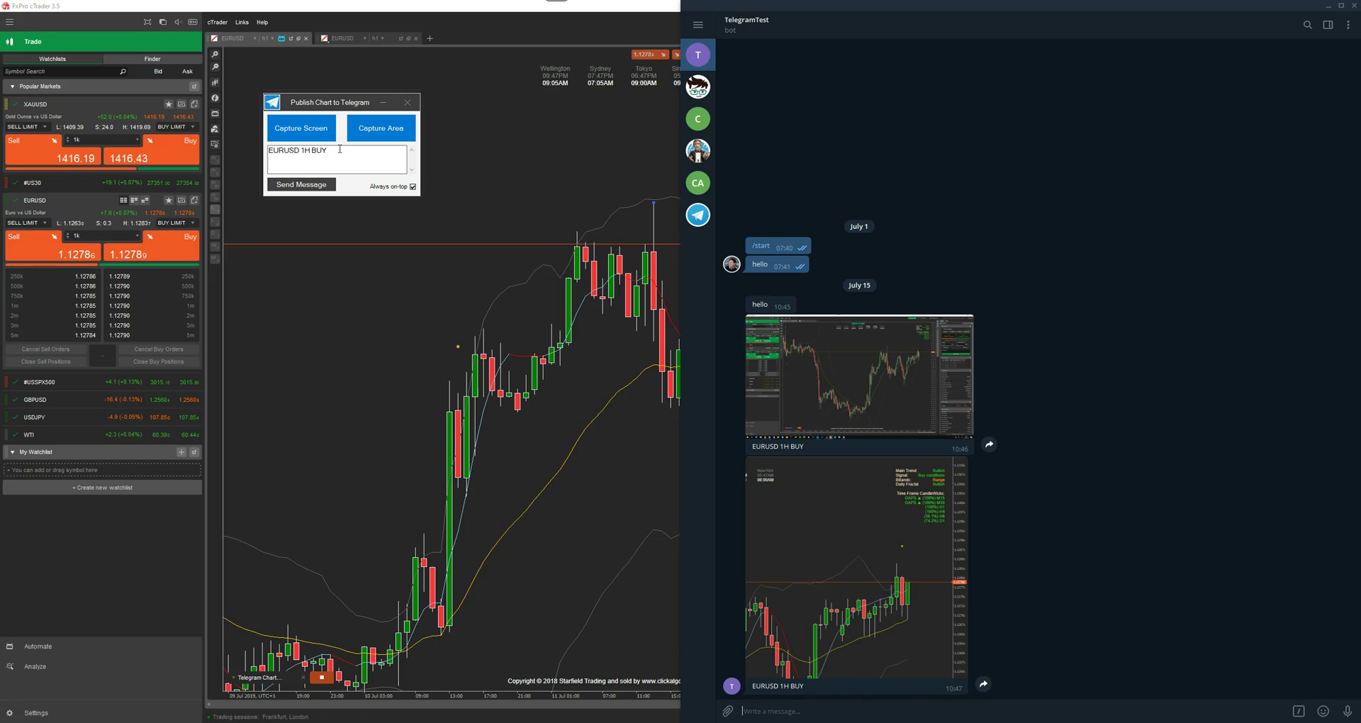
- Change the caption to 'EURUSD BUY @ 1.2825' and mark most of the chart for capture
click(492, 150)
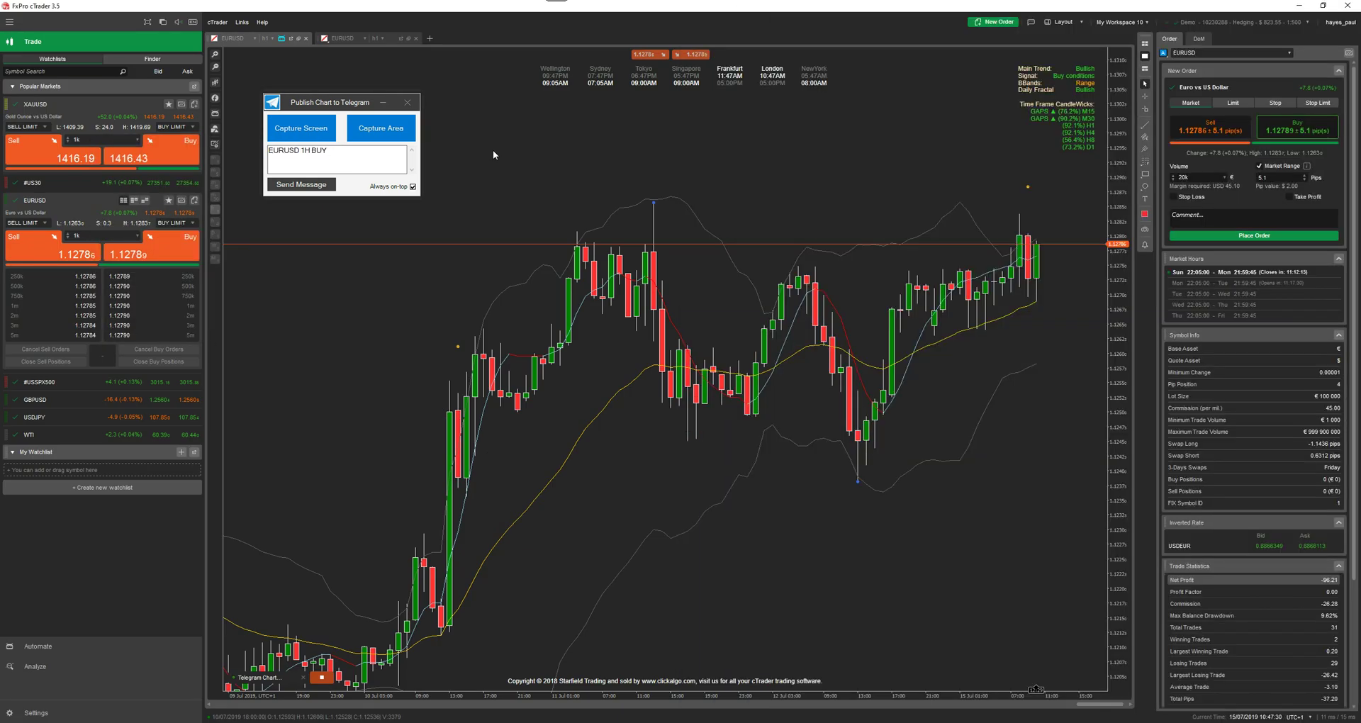
drag(346, 102, 715, 265)
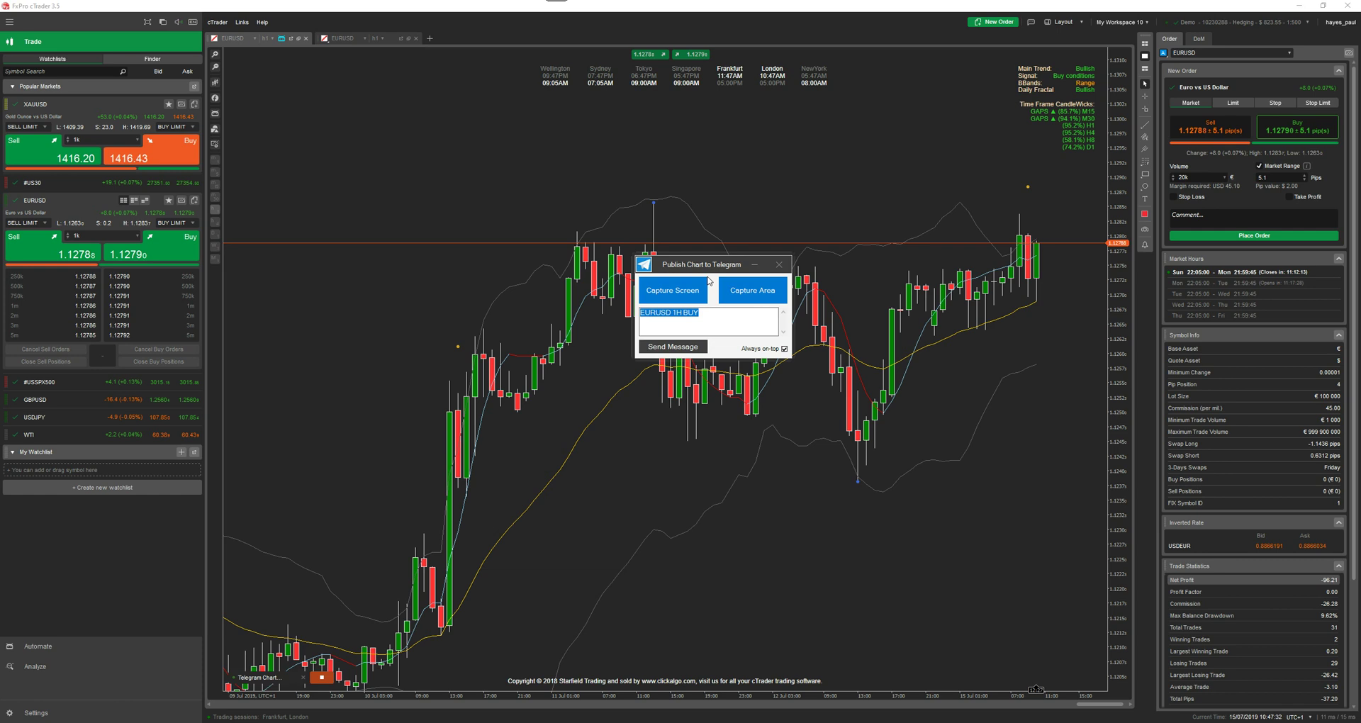
click(737, 331)
drag(699, 312, 671, 312)
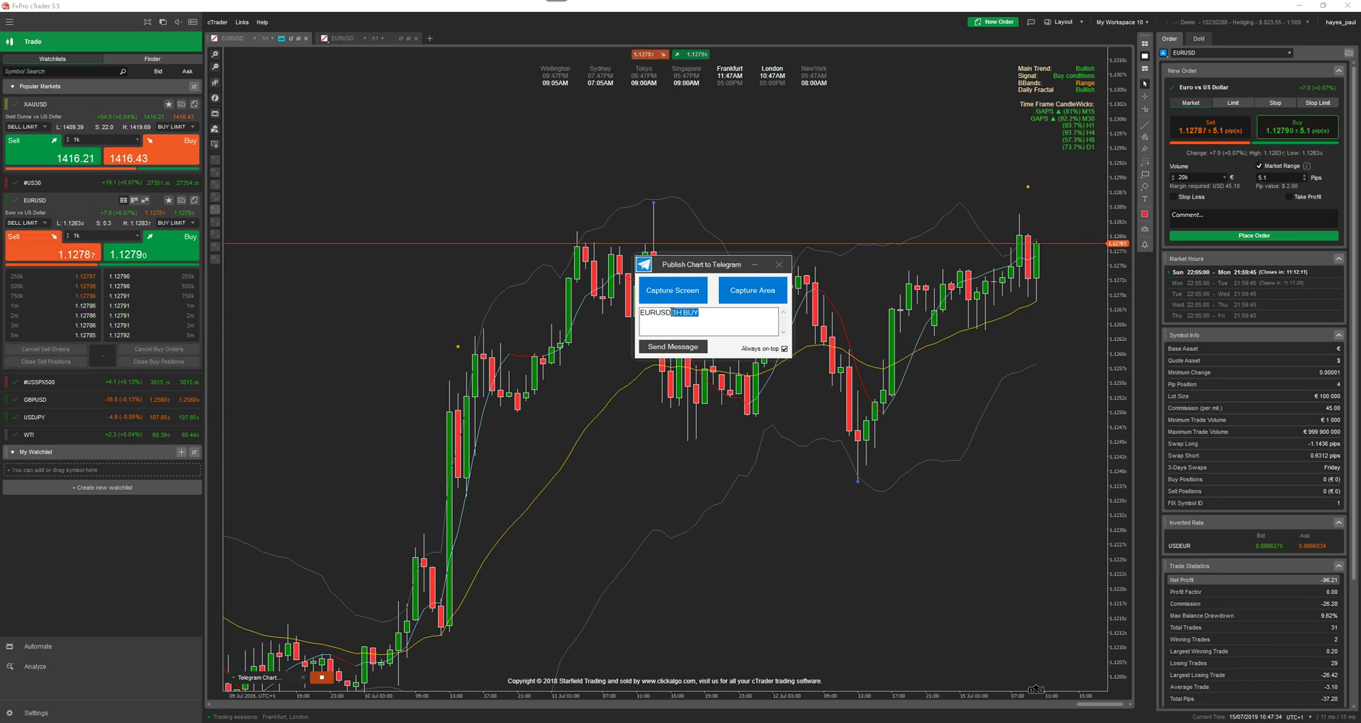
text(BUY @)
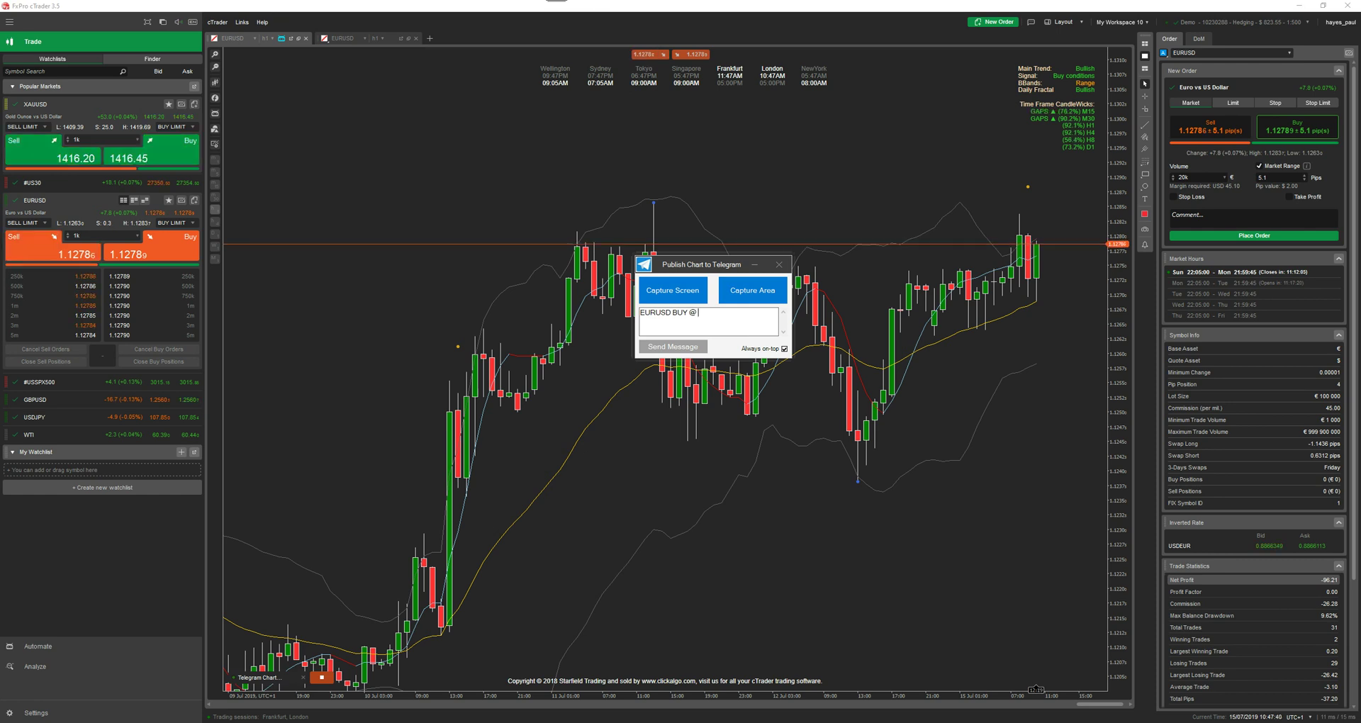
text( 1.2825)
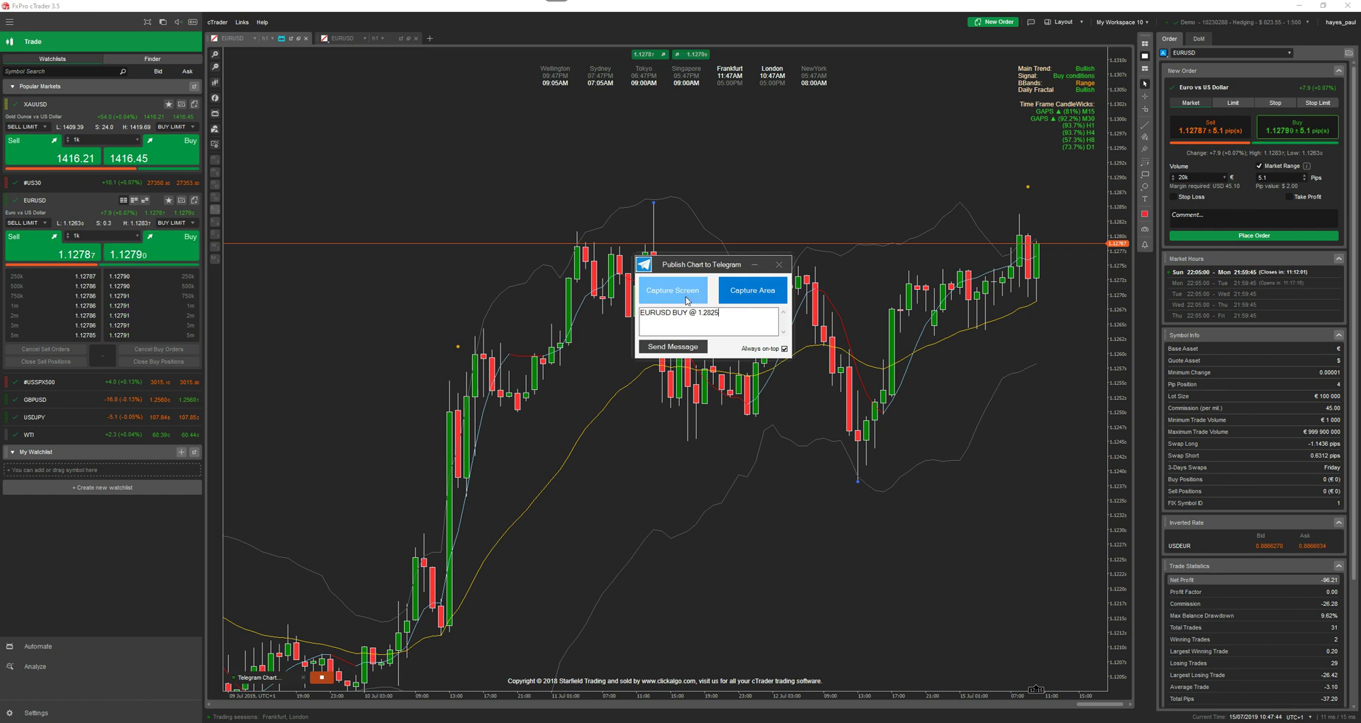
click(752, 290)
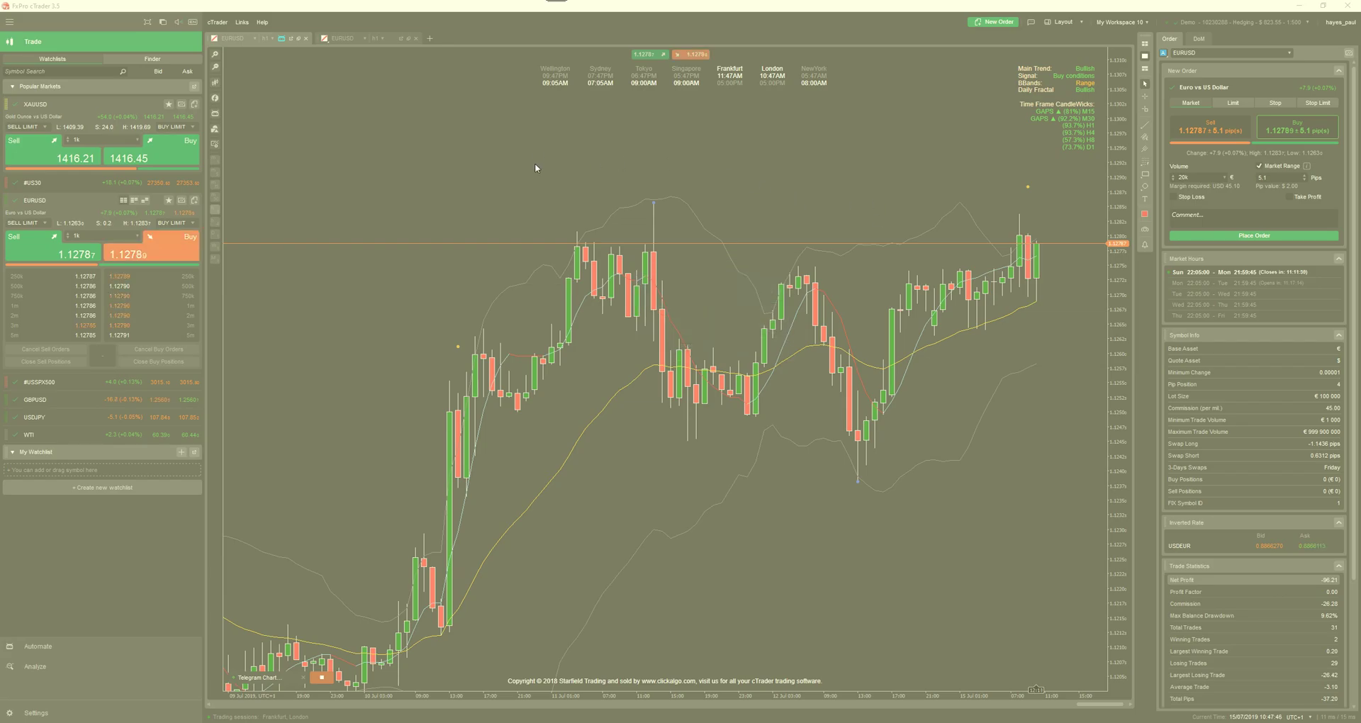
drag(538, 151, 1099, 480)
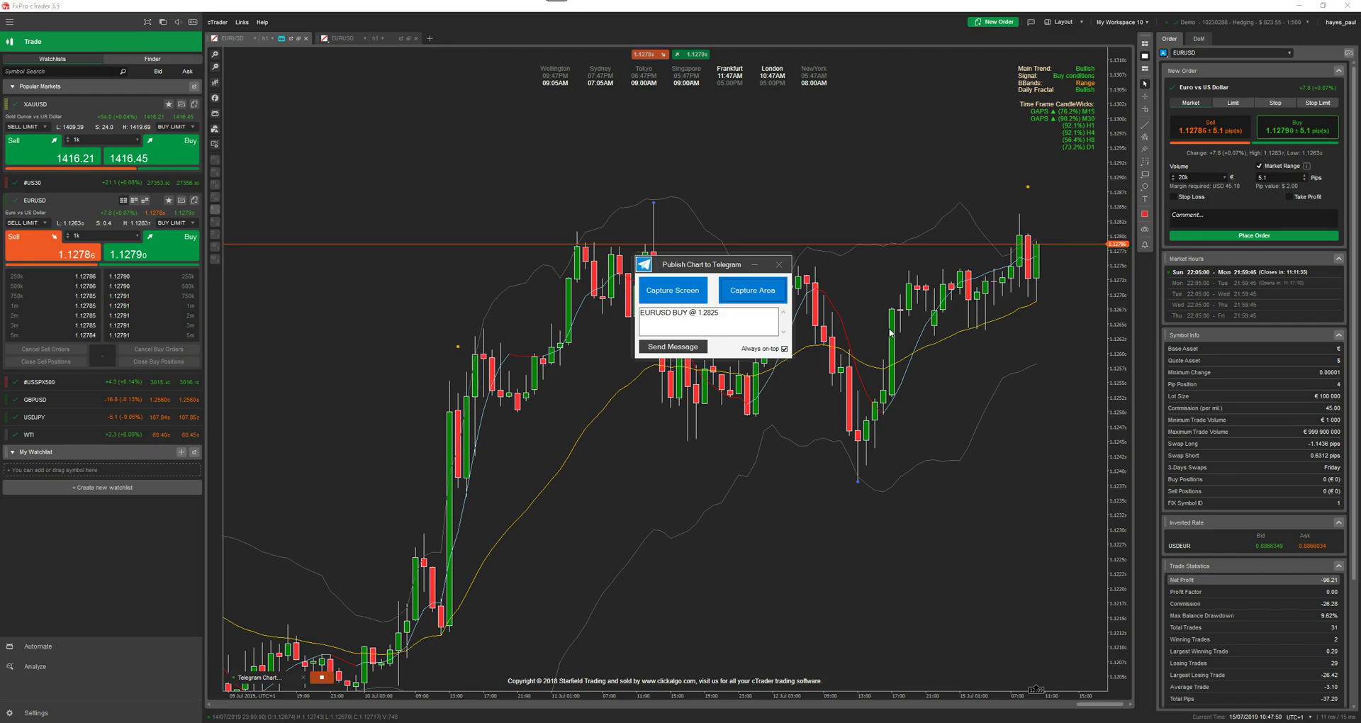
- Open the newest chart photo, captioned 'EURUSD BUY @ 1.2825', in the TelegramTest chat, then close it and move the publish window aside
click(1256, 698)
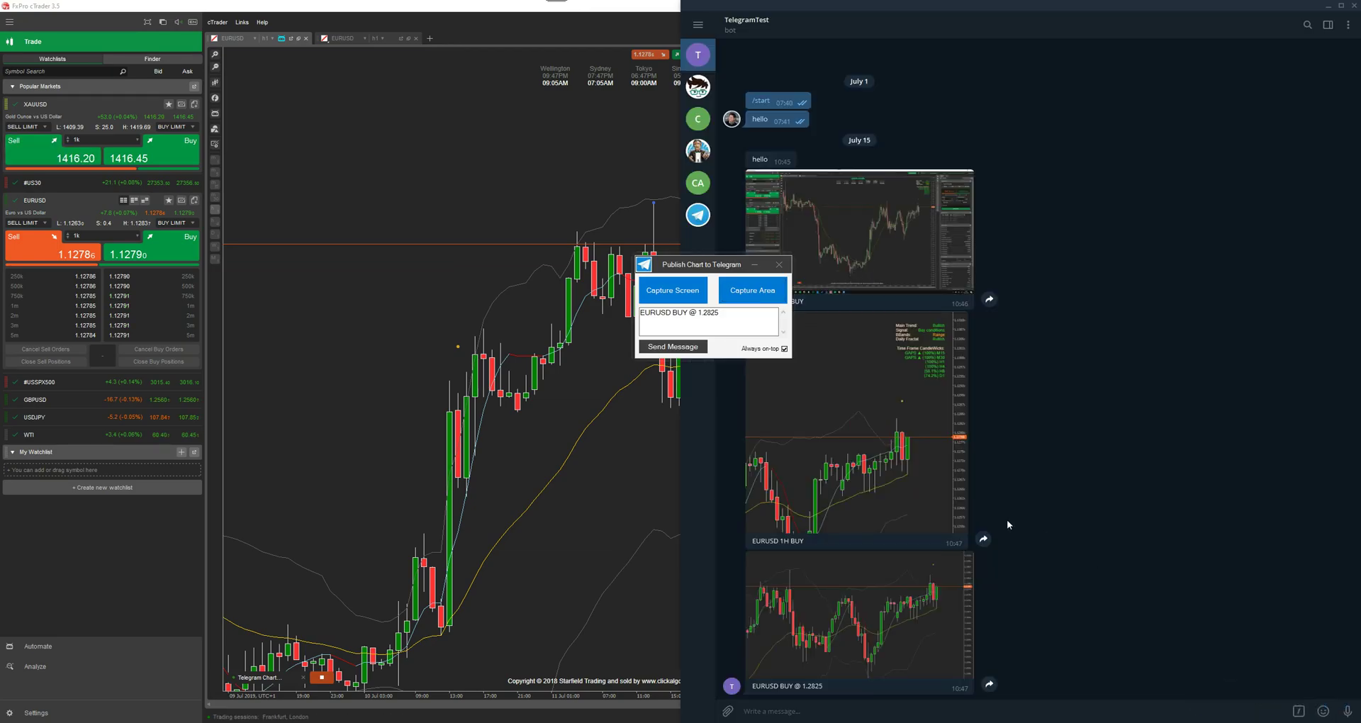
click(879, 604)
drag(681, 259, 177, 159)
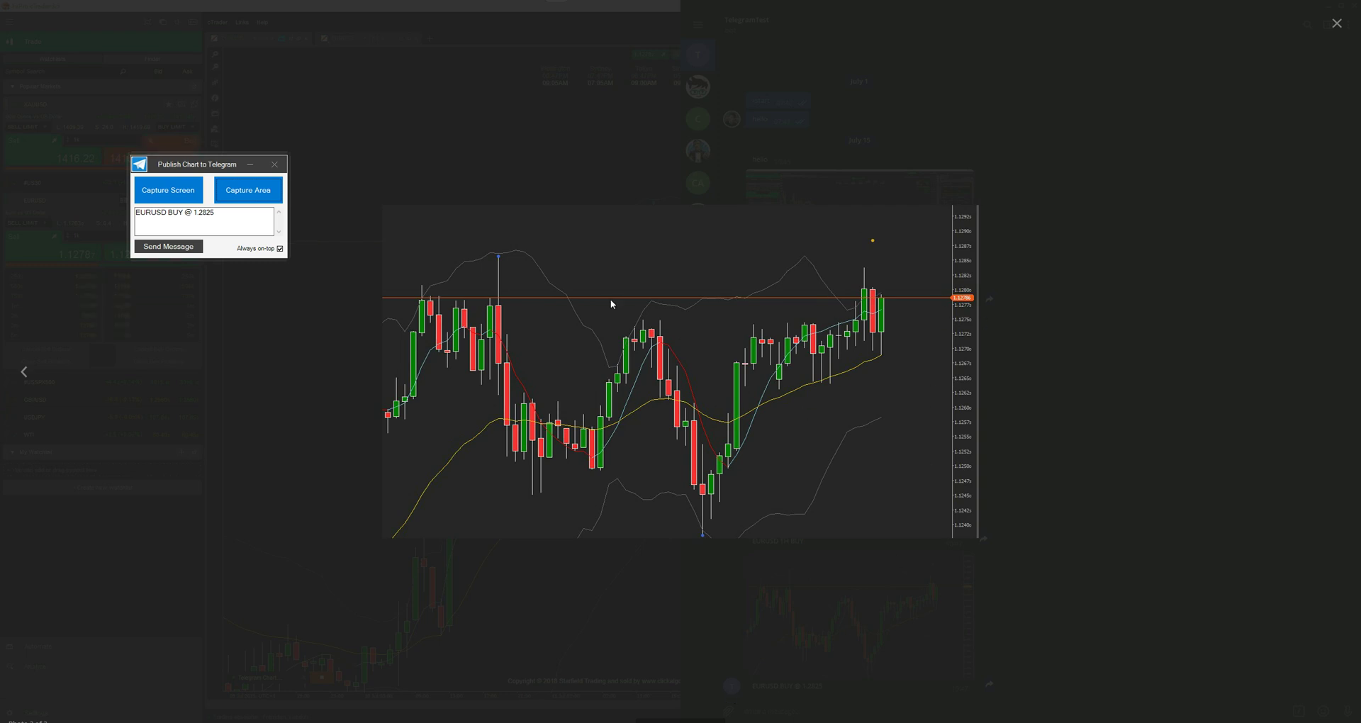
click(1337, 23)
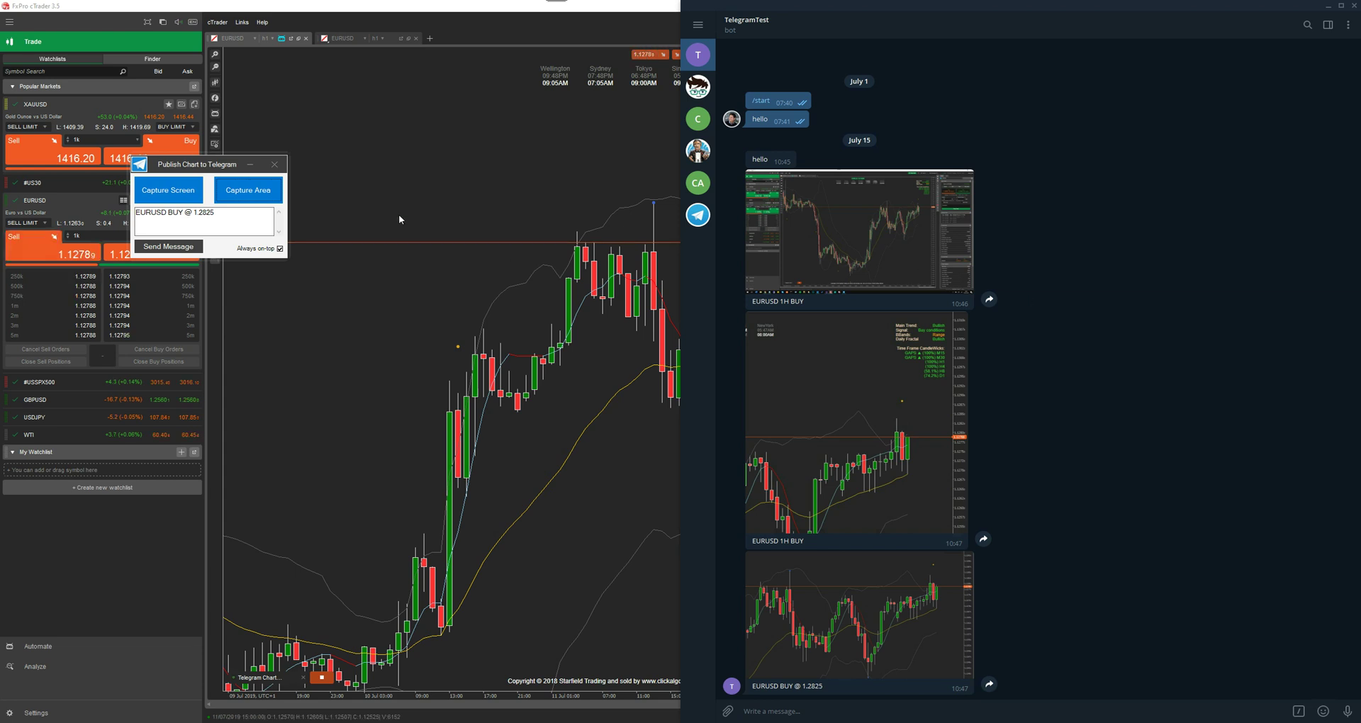
drag(276, 168, 563, 140)
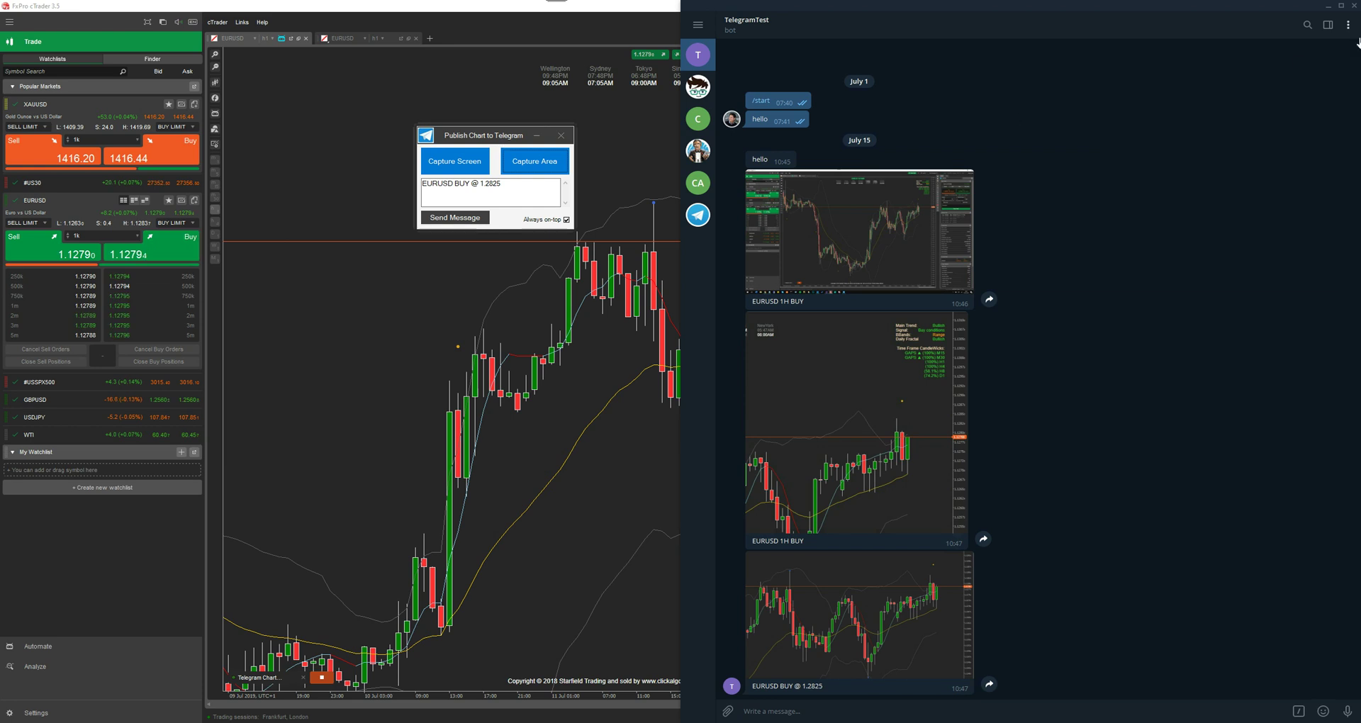
- Return to the cTrader window, with its Telegram publish window still holding 'EURUSD BUY @ 1.2825'
click(488, 462)
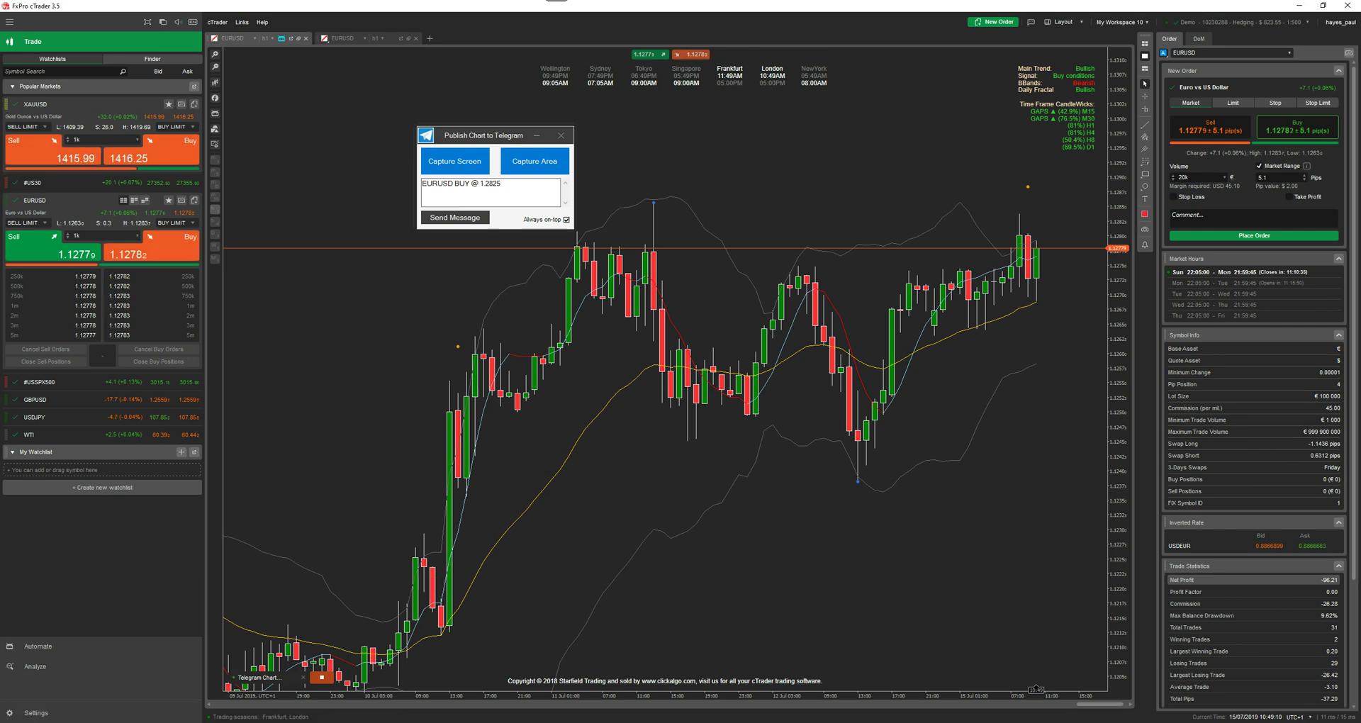
- Show the top of ClickAlgo's cTrader Telegram Chart (Picture) Signals product page, priced £1.99, in Chrome
key(alt+Tab)
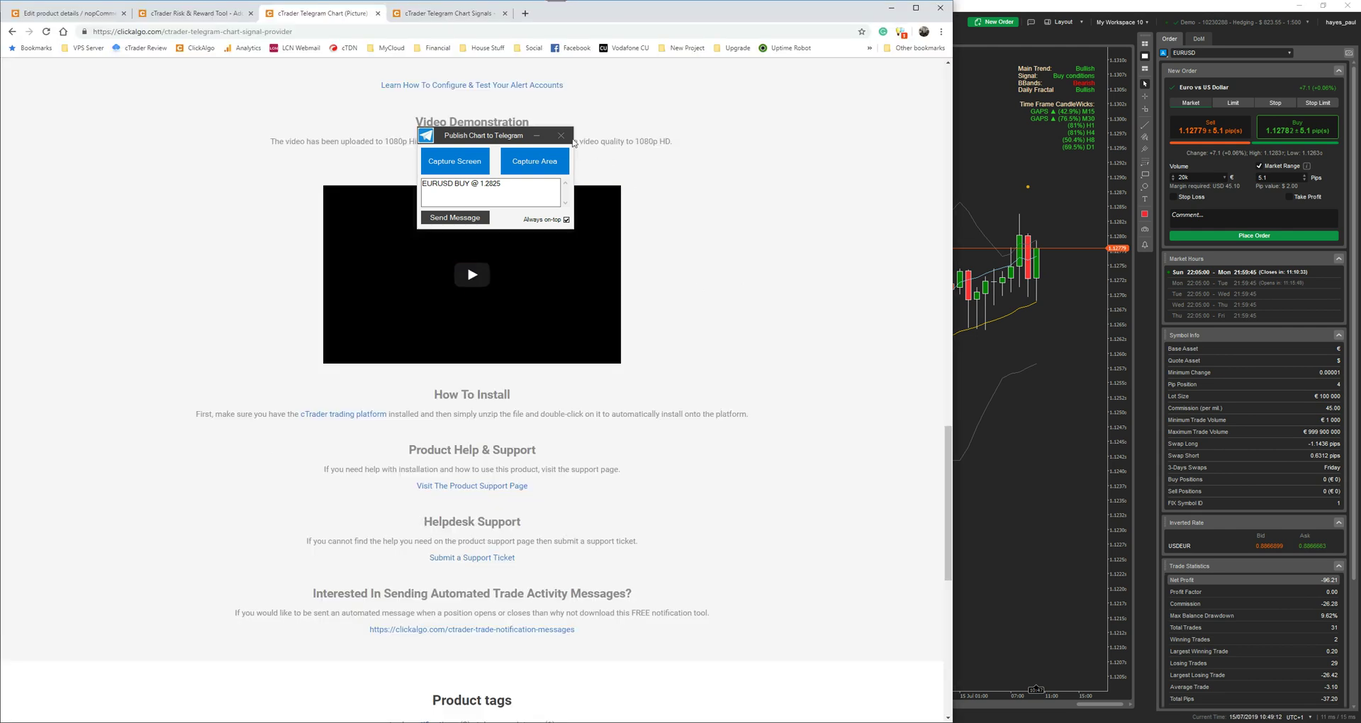
scroll(728, 289, up, 20)
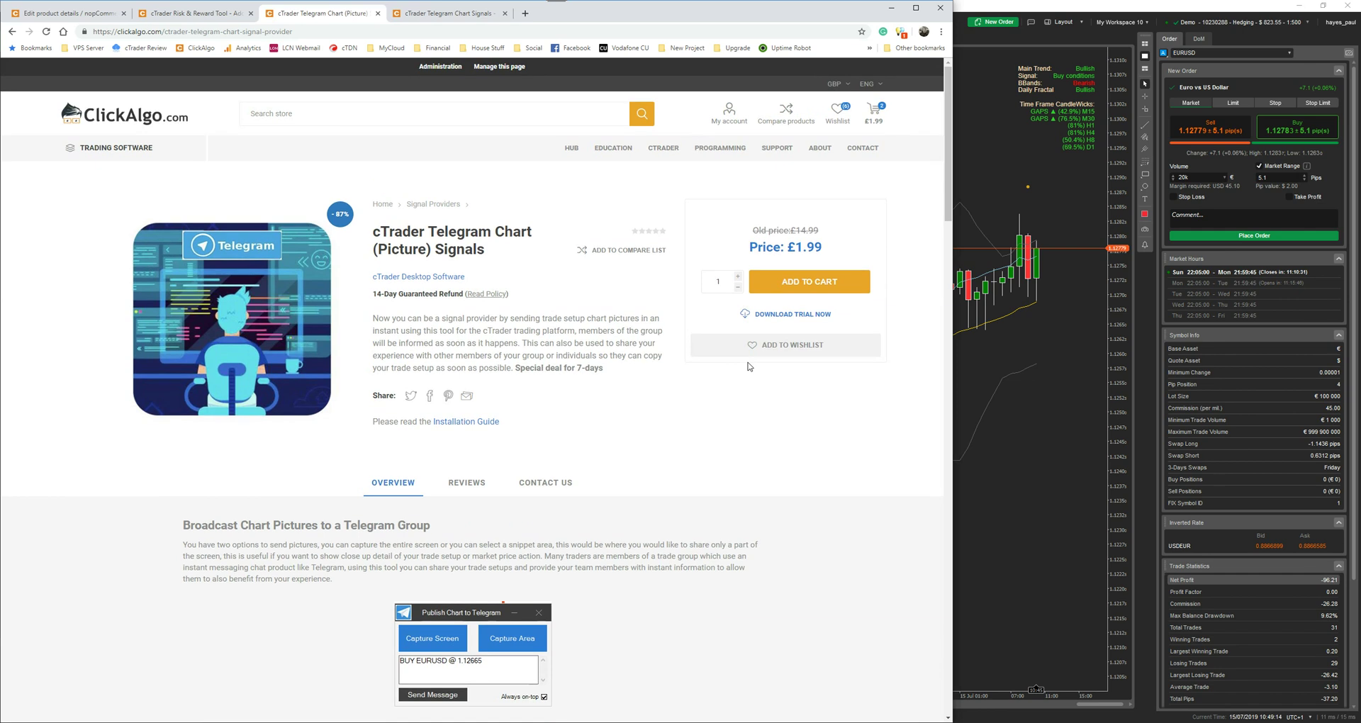